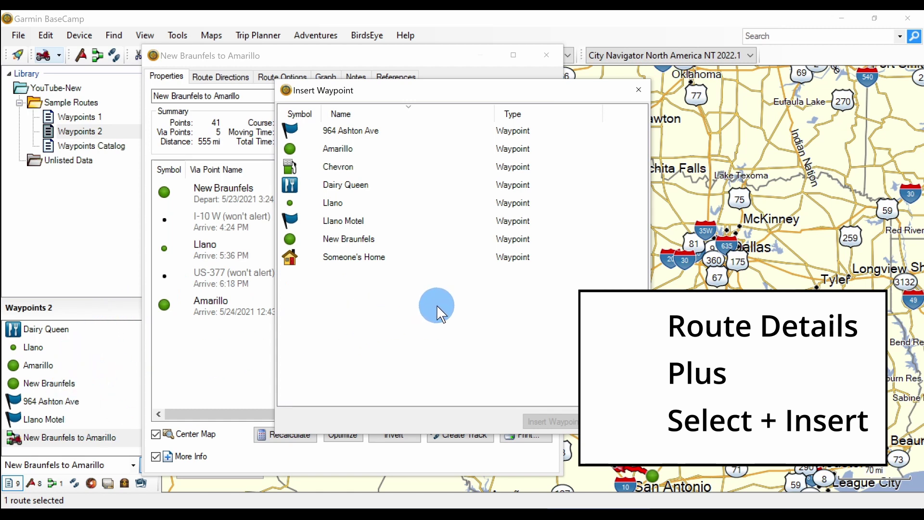
# Insert the Chevron waypoint at the end of the New Braunfels to Amarillo route and delete that via point again.
pyautogui.click(335, 168)
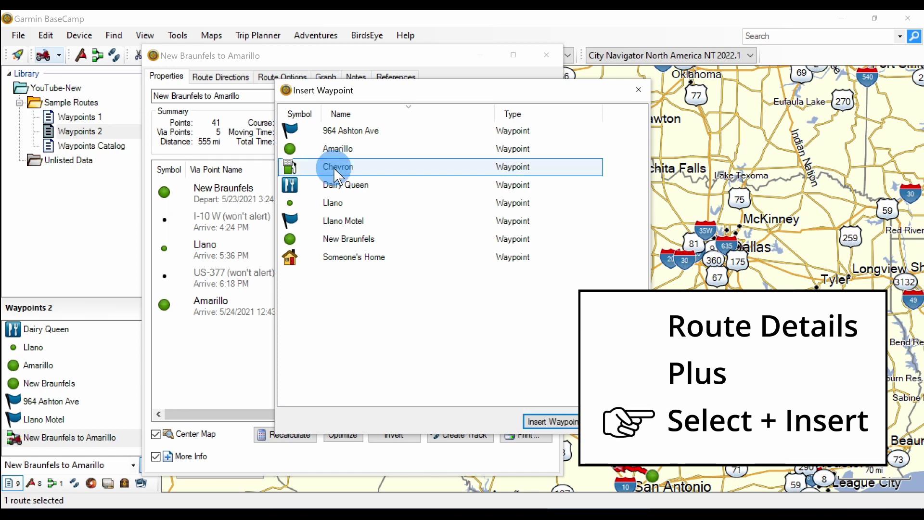
pyautogui.click(547, 419)
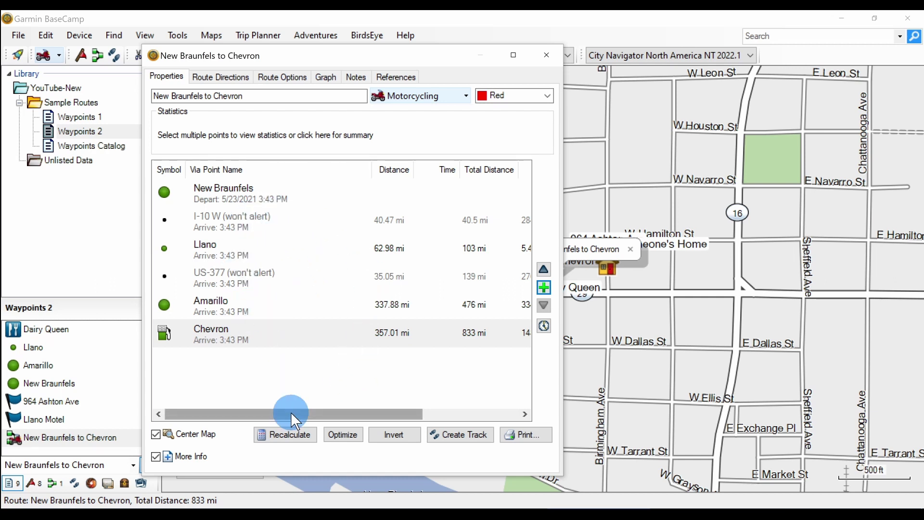
pyautogui.click(195, 334)
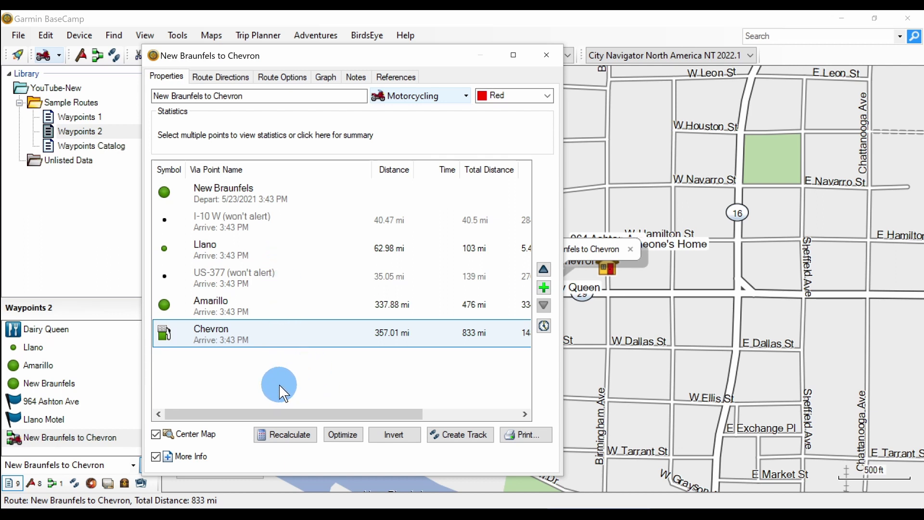
pyautogui.rightClick(214, 338)
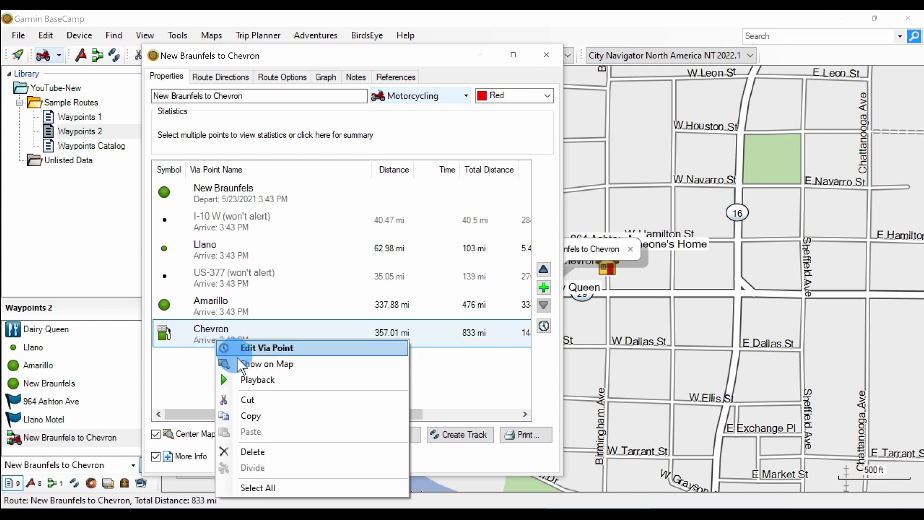
pyautogui.click(271, 452)
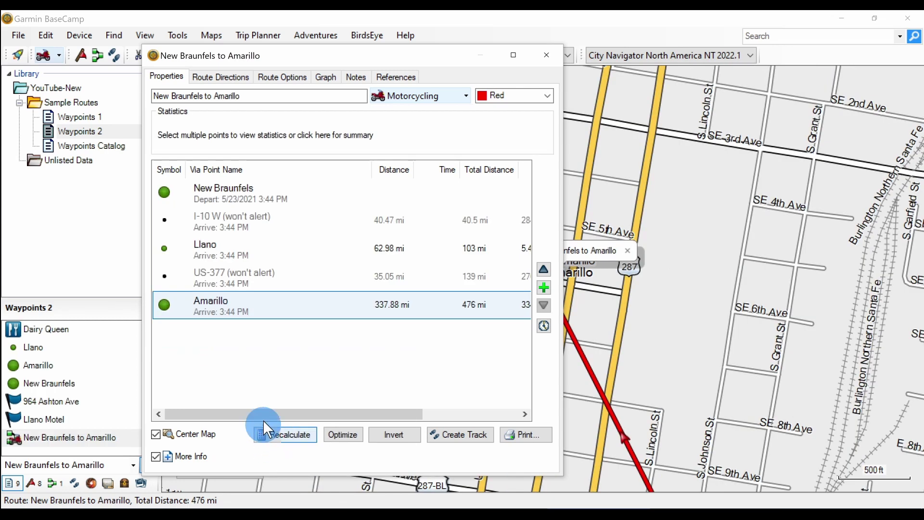
# Insert the Chevron waypoint at the Llano via point of the New Braunfels to Amarillo route and close the route details.
pyautogui.click(212, 254)
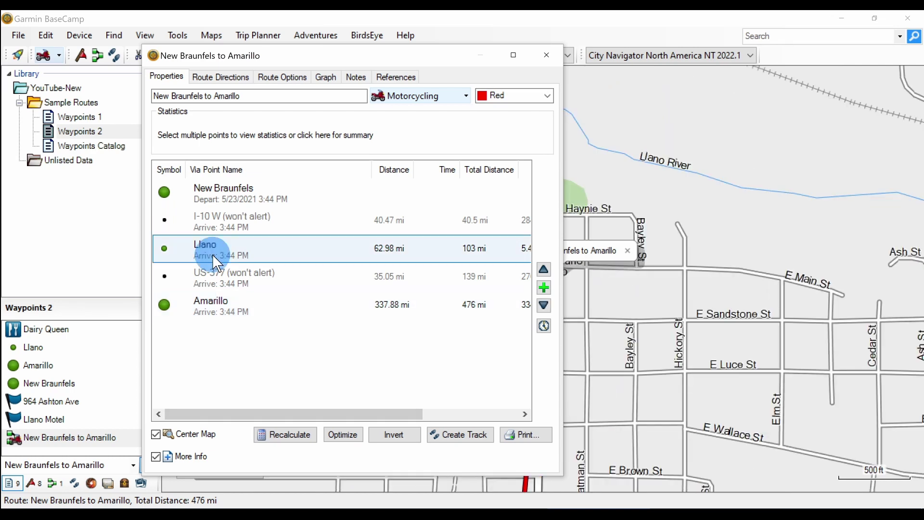
pyautogui.click(544, 287)
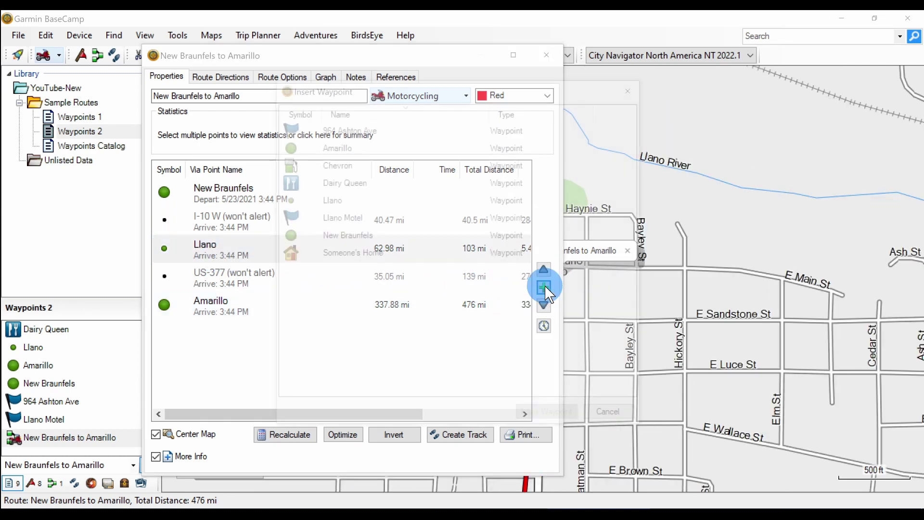
pyautogui.click(341, 165)
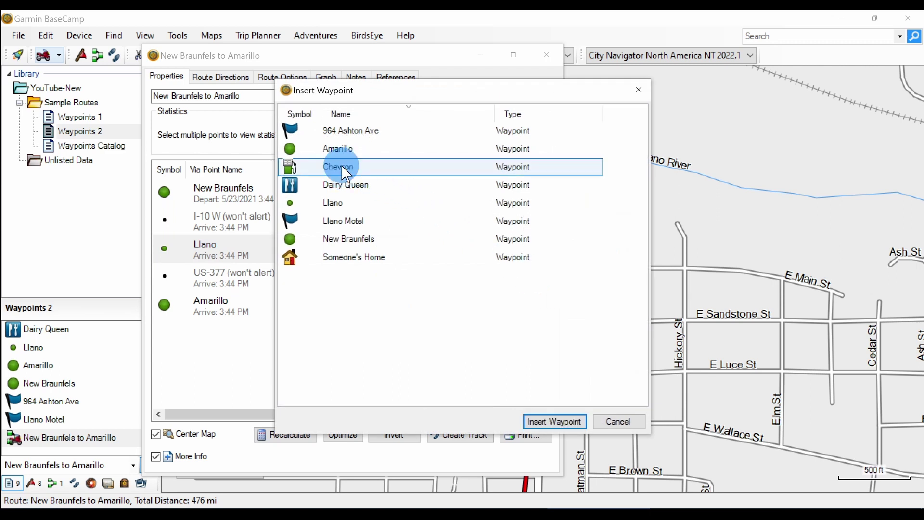
pyautogui.click(559, 417)
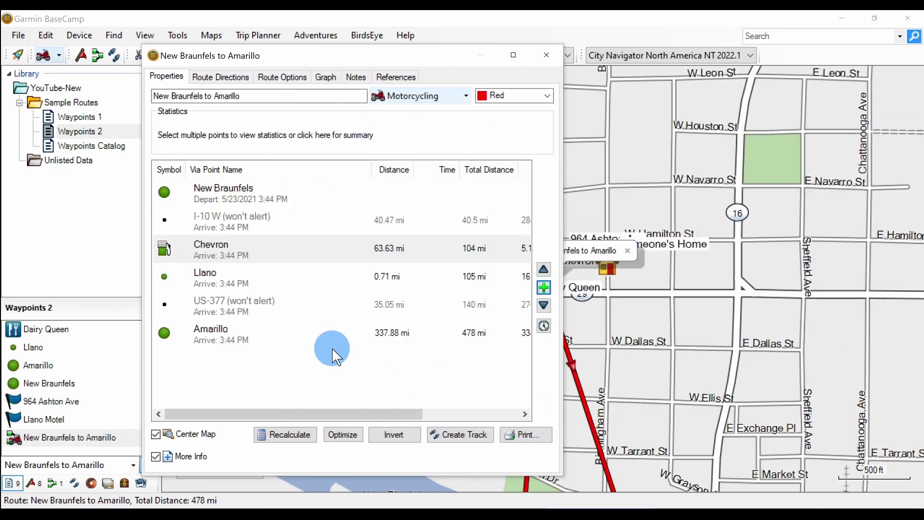
pyautogui.click(547, 55)
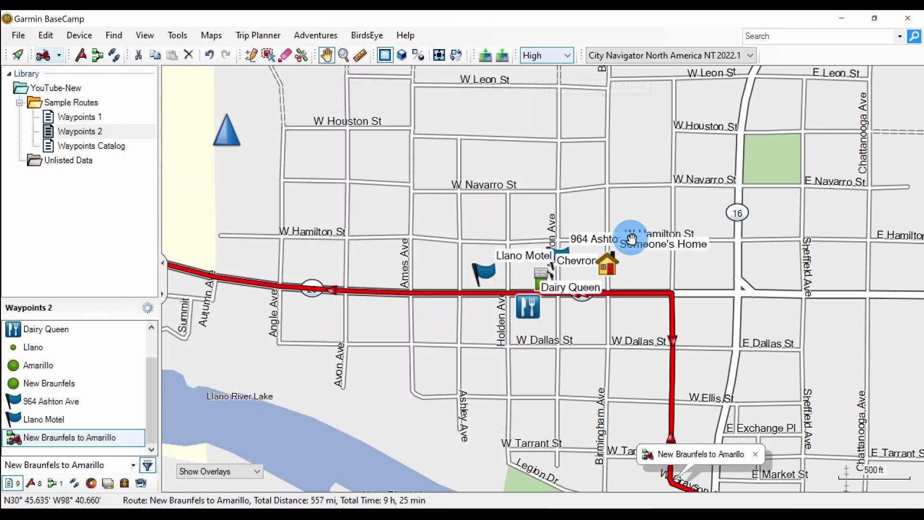
# Reorder the New Braunfels to Amarillo route so Chevron comes directly after Llano, and close the route details.
pyautogui.moveTo(603, 399); pyautogui.dragTo(605, 333)
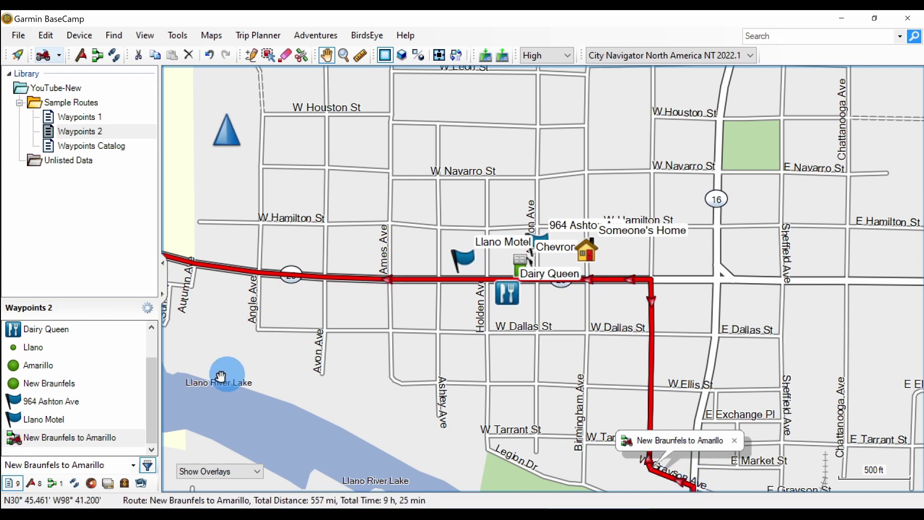
pyautogui.doubleClick(48, 439)
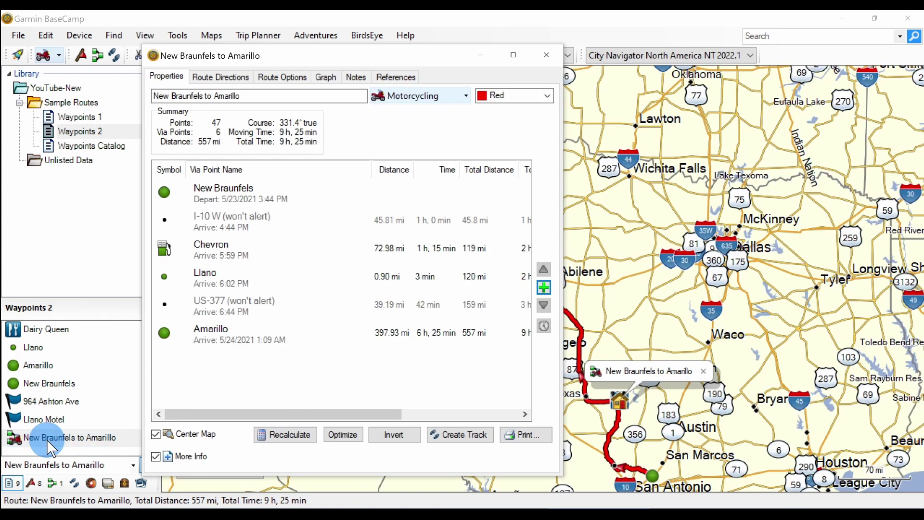
pyautogui.click(216, 248)
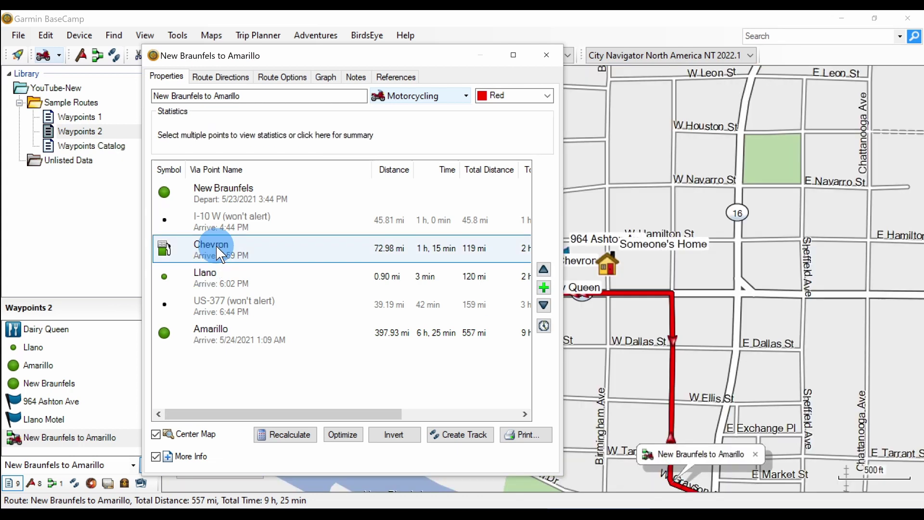
pyautogui.click(545, 308)
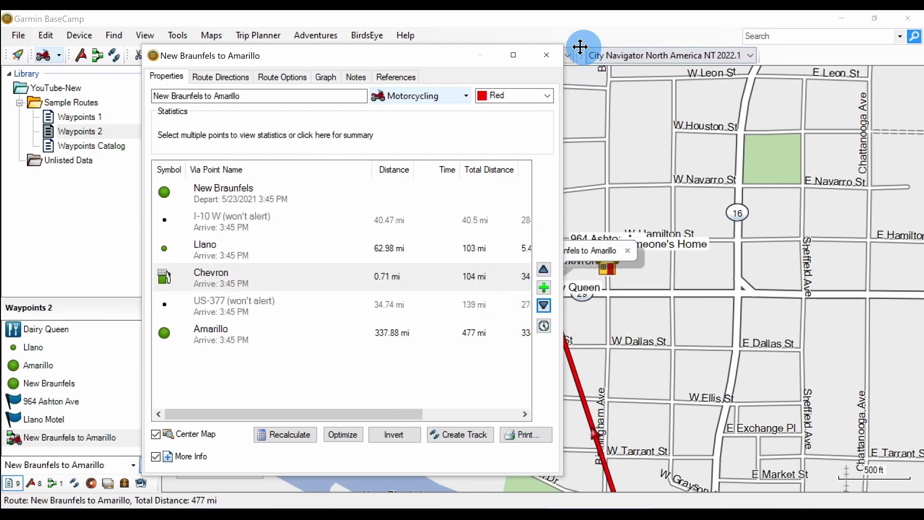
pyautogui.click(548, 55)
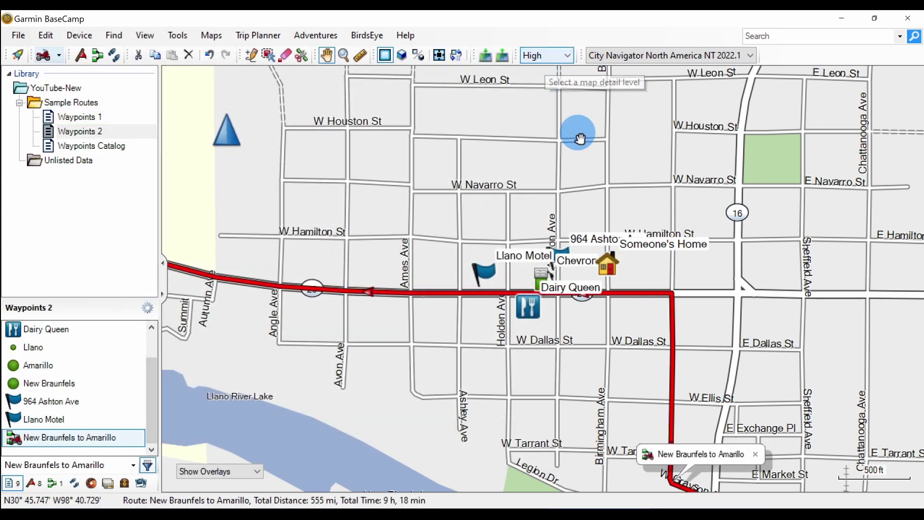
# Reshape the selected route on the map to pass through the Someone's Home and Dairy Queen waypoints before Chevron.
pyautogui.scroll(2, 603, 318)
pyautogui.scroll(1, 605, 318)
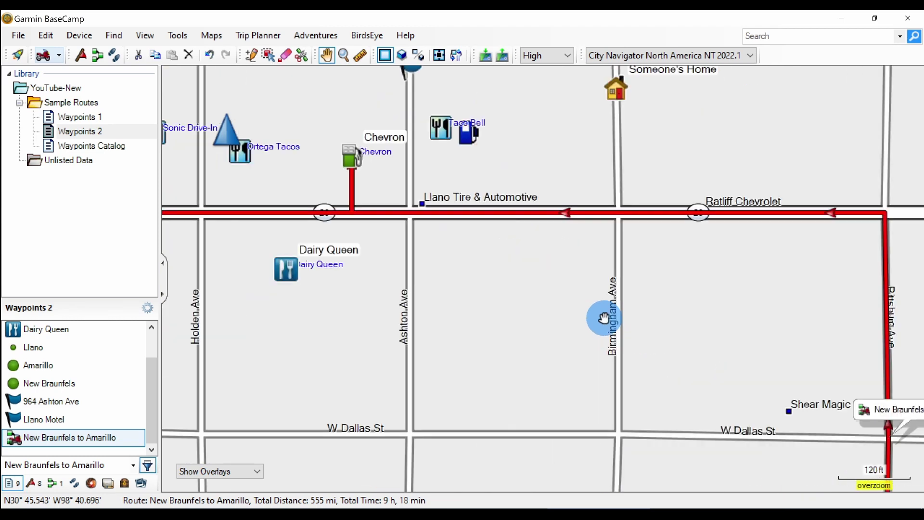
pyautogui.moveTo(561, 270); pyautogui.dragTo(561, 347)
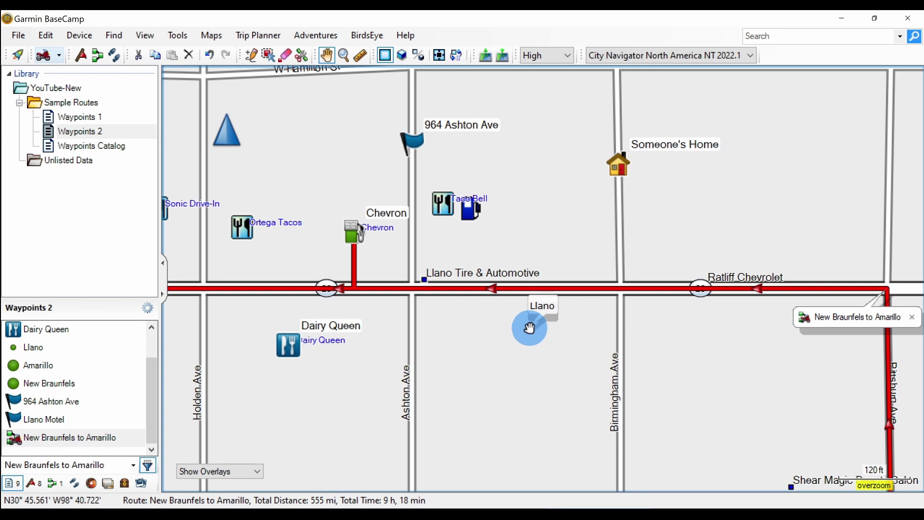
pyautogui.press('alt')
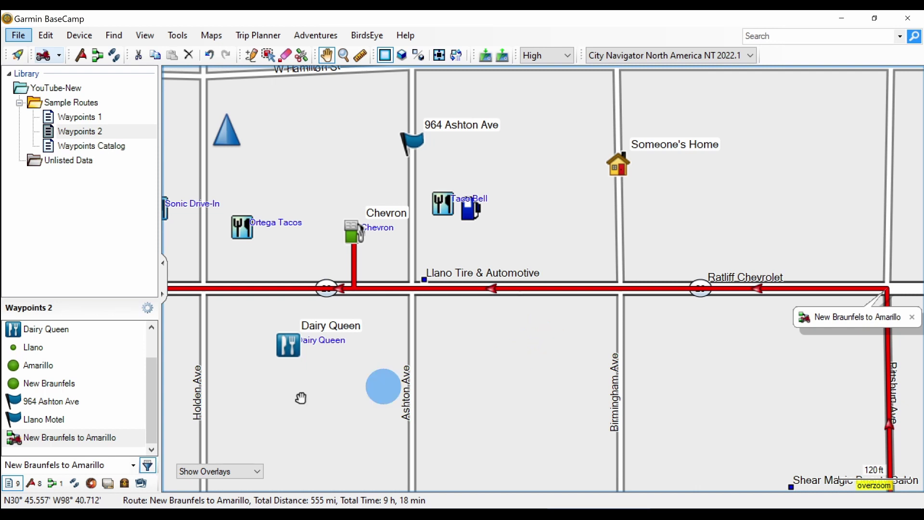
pyautogui.click(64, 443)
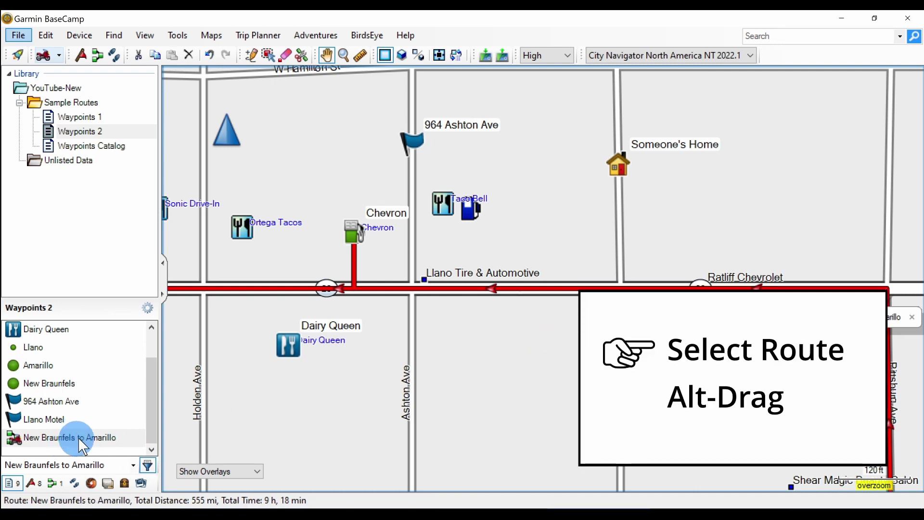
pyautogui.press('alt')
pyautogui.moveTo(646, 287); pyautogui.dragTo(617, 166)
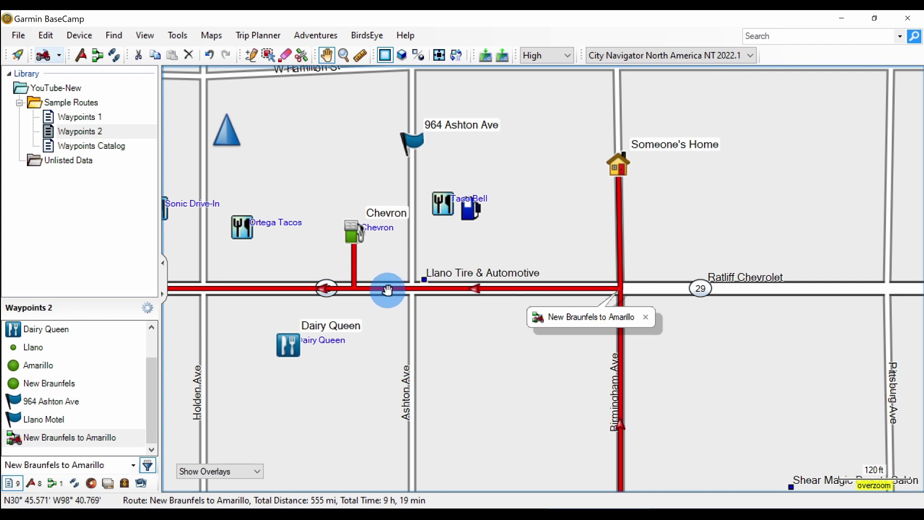
pyautogui.moveTo(388, 291); pyautogui.dragTo(288, 347)
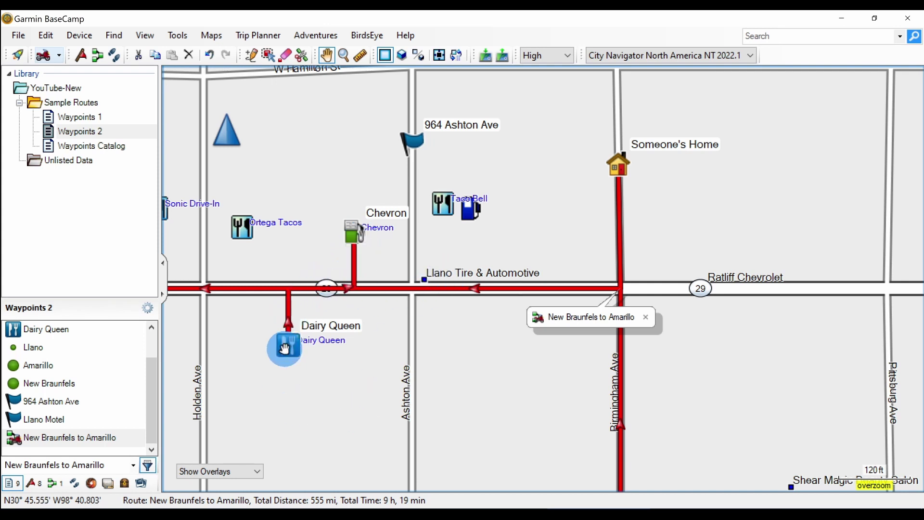
# Check the added stops in the route details, move Chevron ahead of Dairy Queen, and close the details.
pyautogui.doubleClick(25, 437)
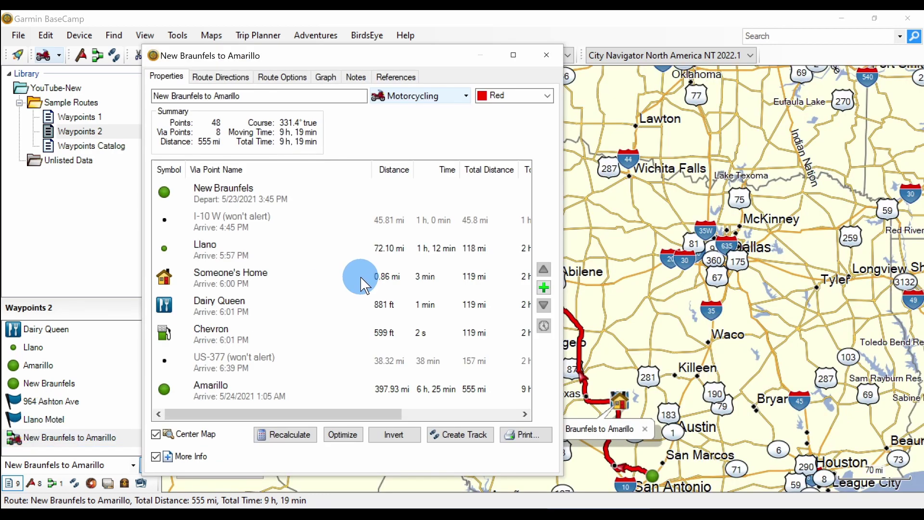
pyautogui.click(229, 278)
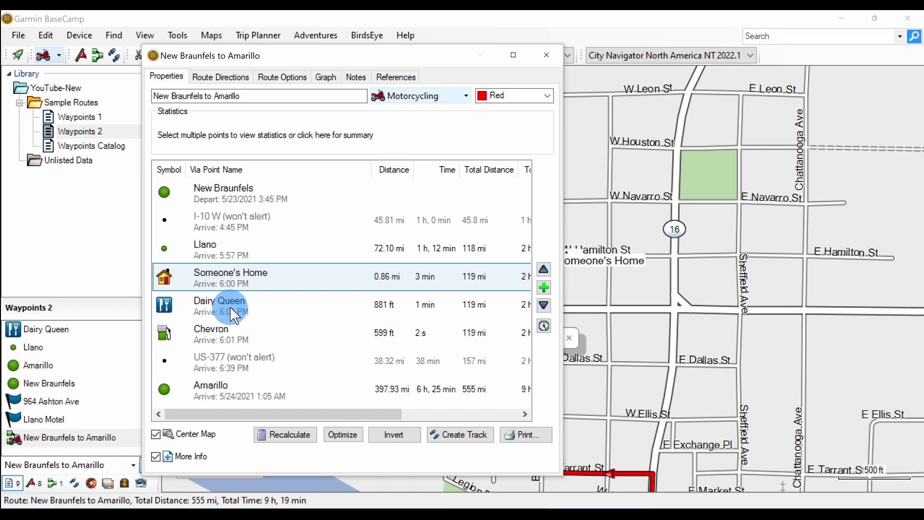
pyautogui.moveTo(365, 65); pyautogui.dragTo(280, 59)
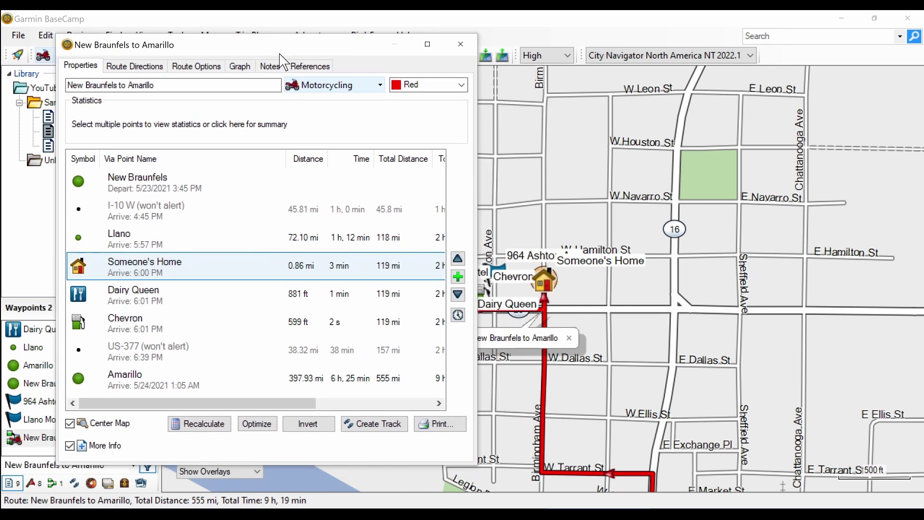
pyautogui.click(128, 300)
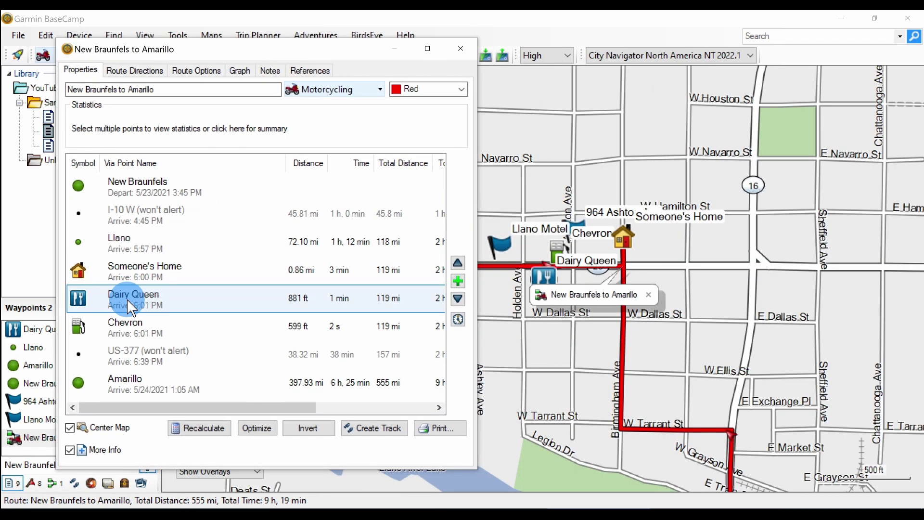
pyautogui.click(130, 321)
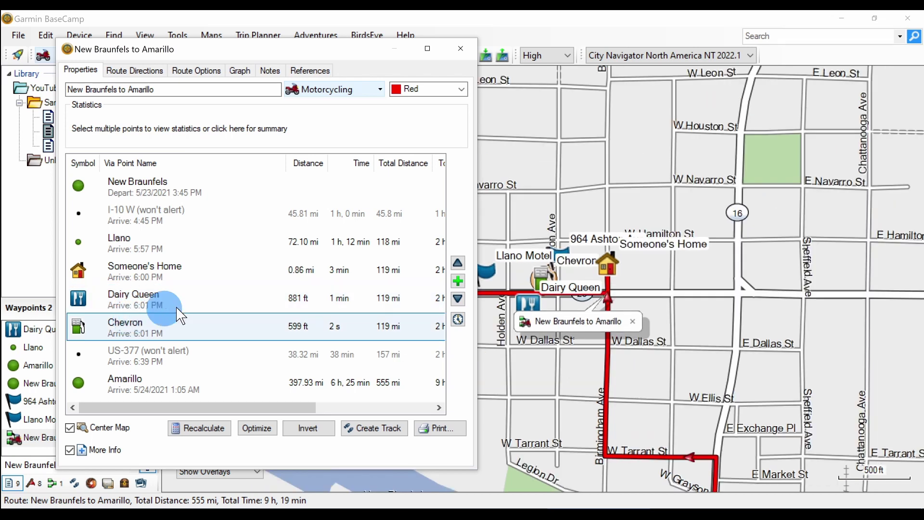
pyautogui.click(458, 263)
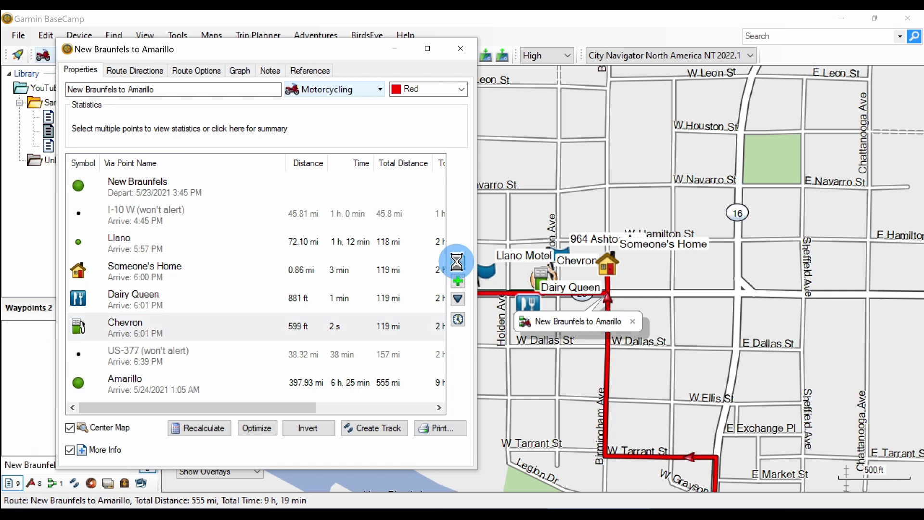
pyautogui.click(461, 49)
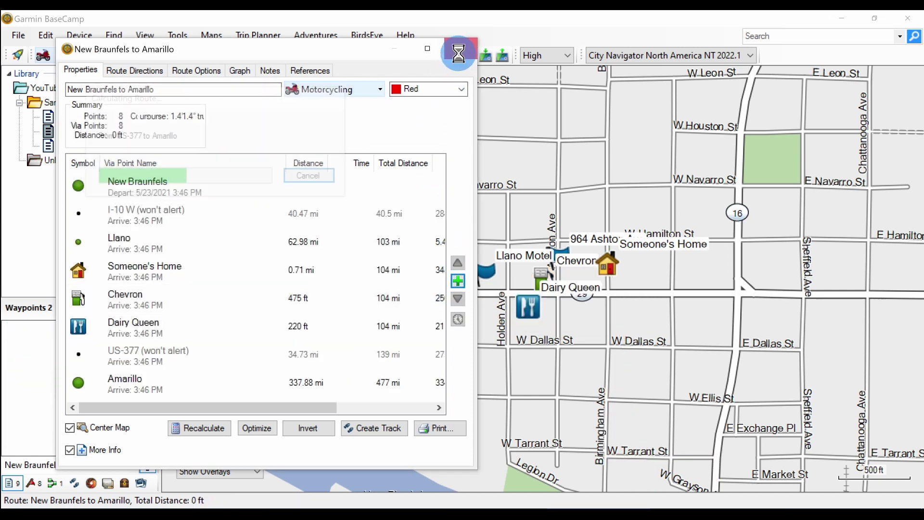
# Pull the route segment west of Dairy Queen onto the Sonic Drive-In point of interest to add it as a stop.
pyautogui.scroll(2, 557, 320)
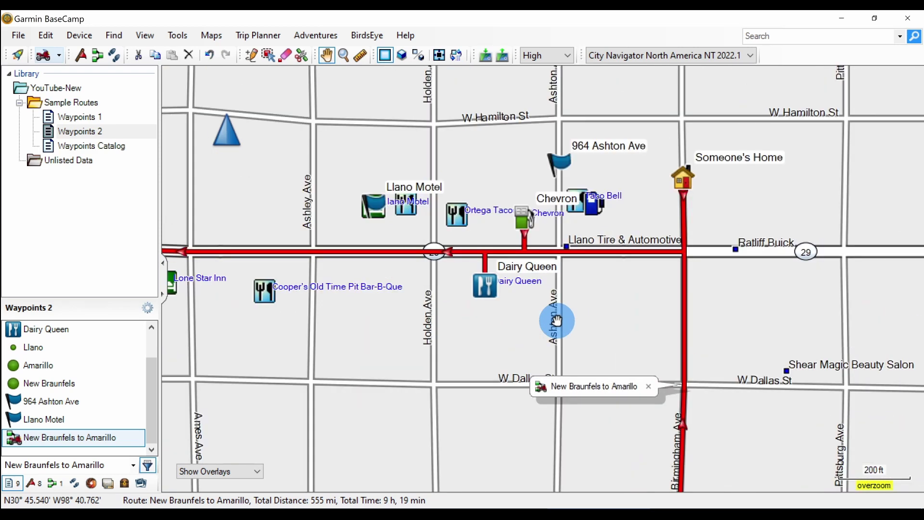
pyautogui.scroll(2, 557, 321)
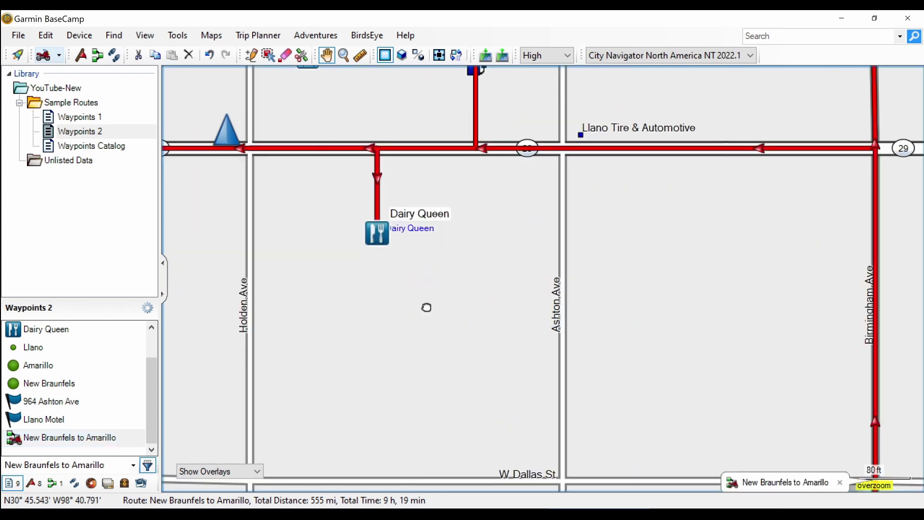
pyautogui.moveTo(427, 308); pyautogui.dragTo(672, 470)
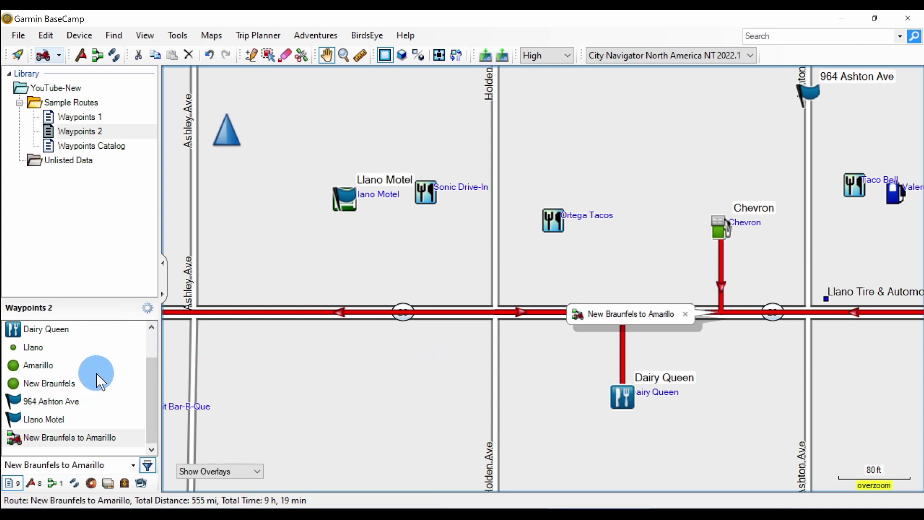
pyautogui.moveTo(450, 312); pyautogui.dragTo(430, 198)
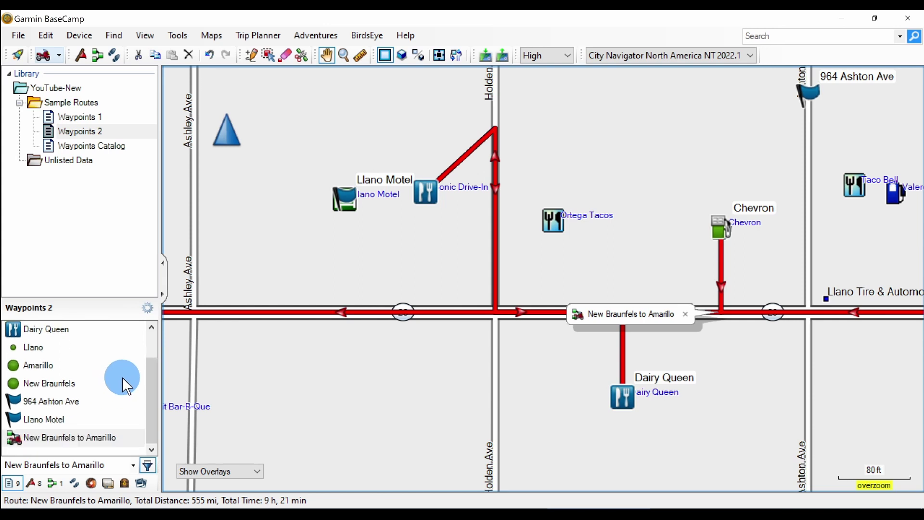
pyautogui.scroll(1, 123, 376)
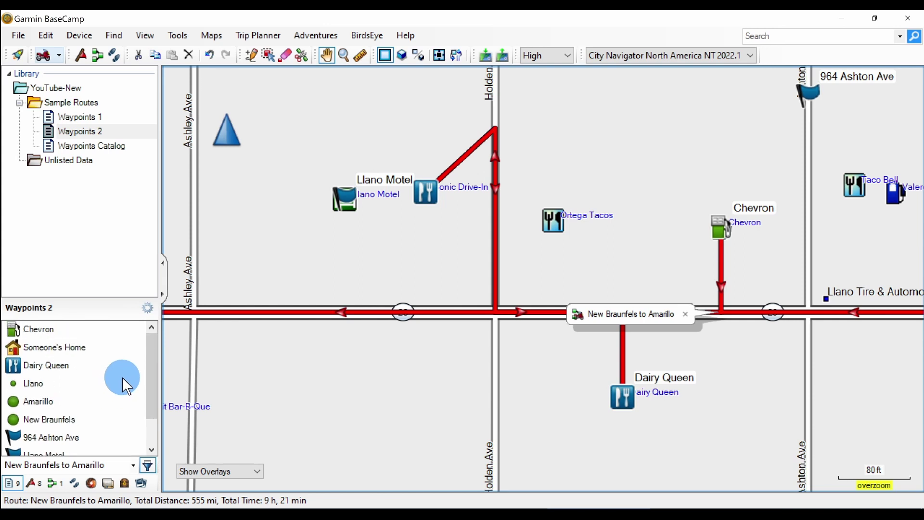
pyautogui.scroll(-1, 122, 376)
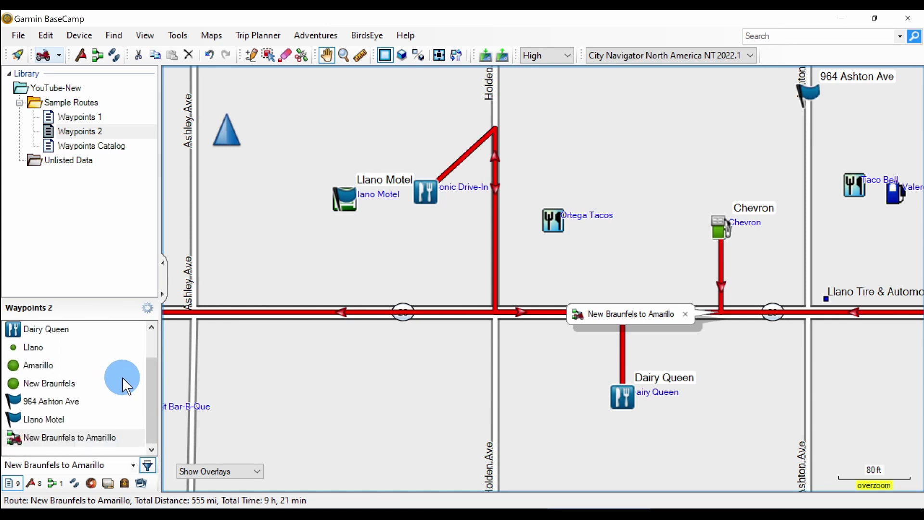
pyautogui.scroll(1, 122, 376)
pyautogui.scroll(-1, 123, 377)
pyautogui.scroll(-1, 122, 378)
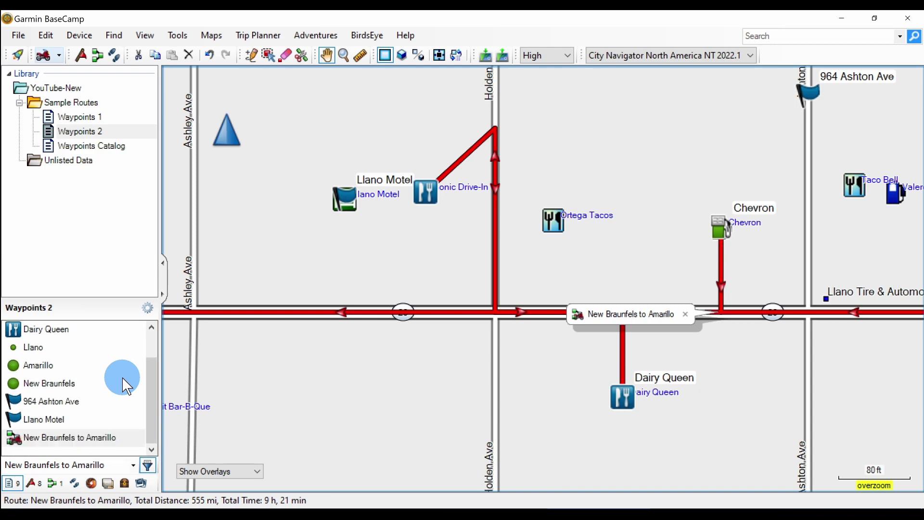
# Check the position of Sonic Drive-In among the New Braunfels to Amarillo route's via points and close the details.
pyautogui.doubleClick(78, 438)
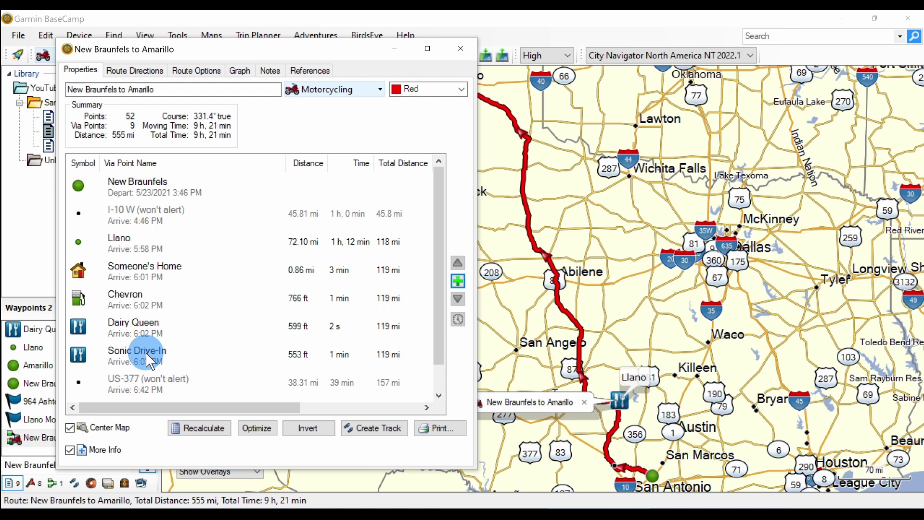
pyautogui.click(406, 99)
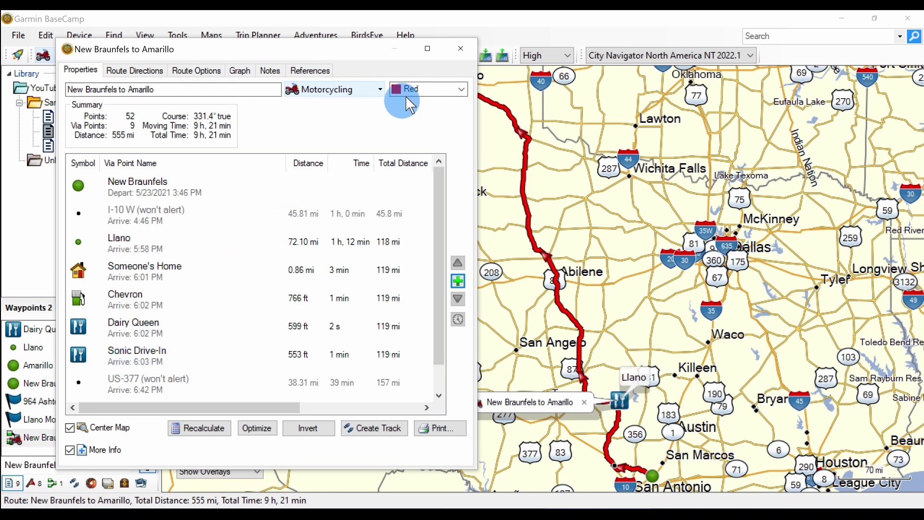
pyautogui.click(455, 53)
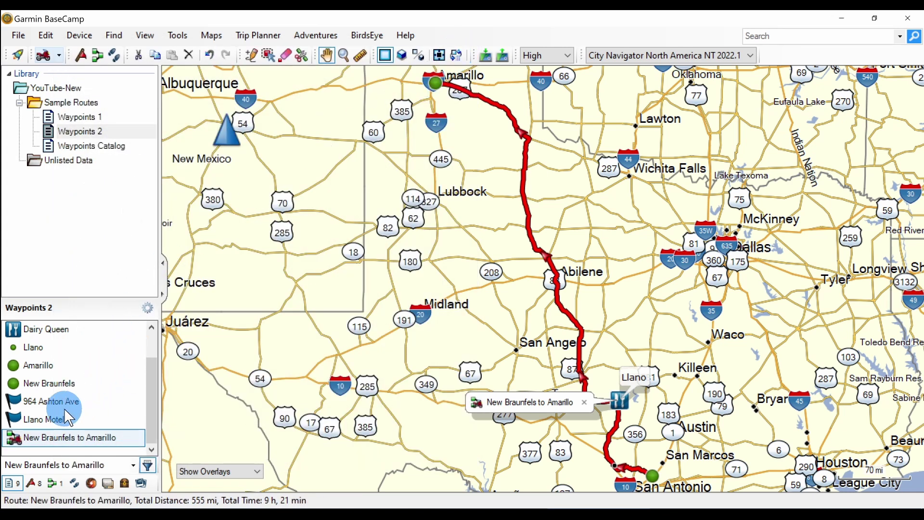
# Select the New Braunfels to Amarillo route and add the Cooper's Old Time Pit Bar-B-Que point of interest to it from its map details.
pyautogui.click(55, 417)
pyautogui.click(56, 418)
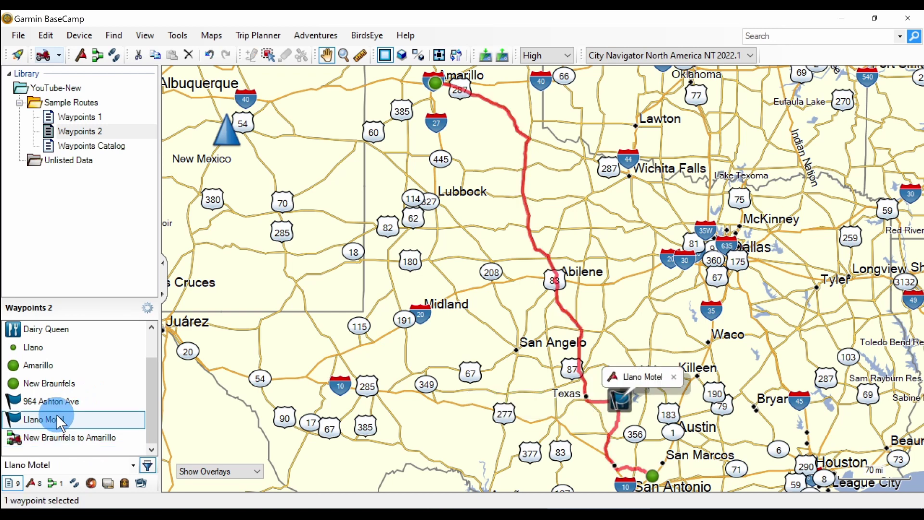
pyautogui.click(56, 438)
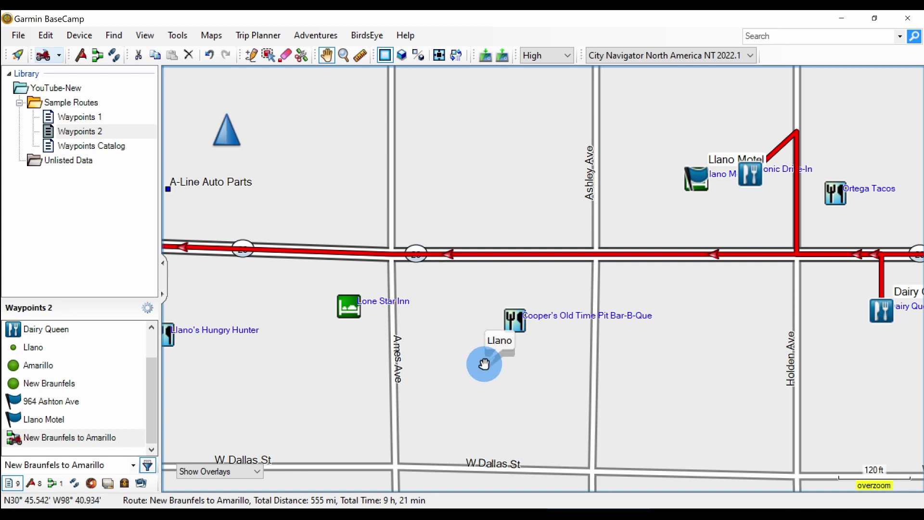
pyautogui.click(88, 439)
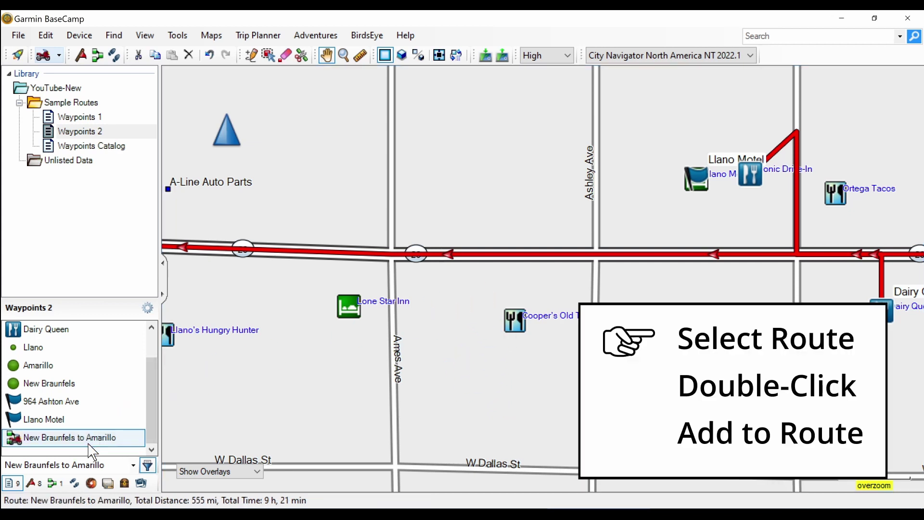
pyautogui.click(515, 321)
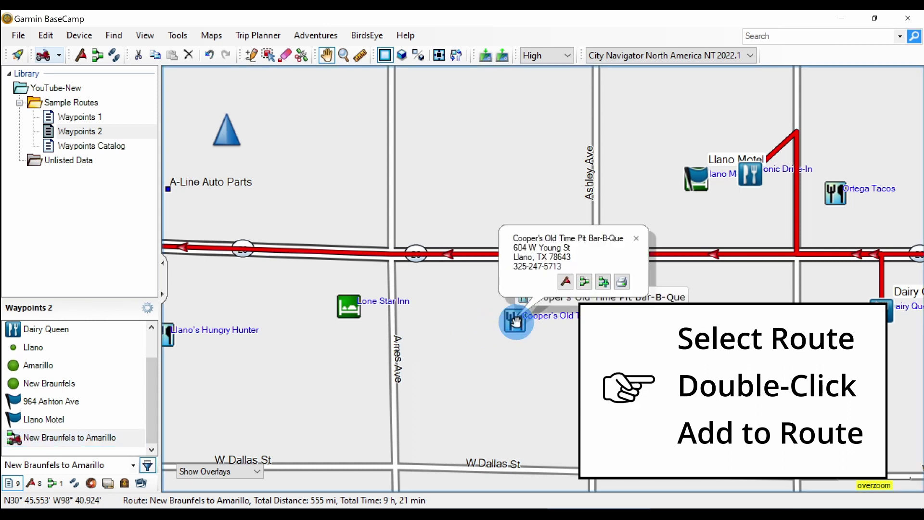
pyautogui.moveTo(515, 321); pyautogui.dragTo(516, 321)
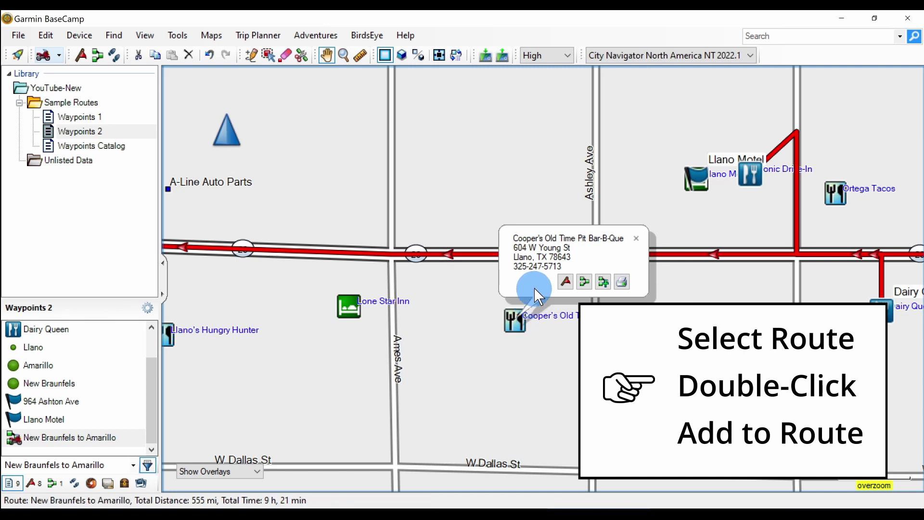
pyautogui.click(603, 281)
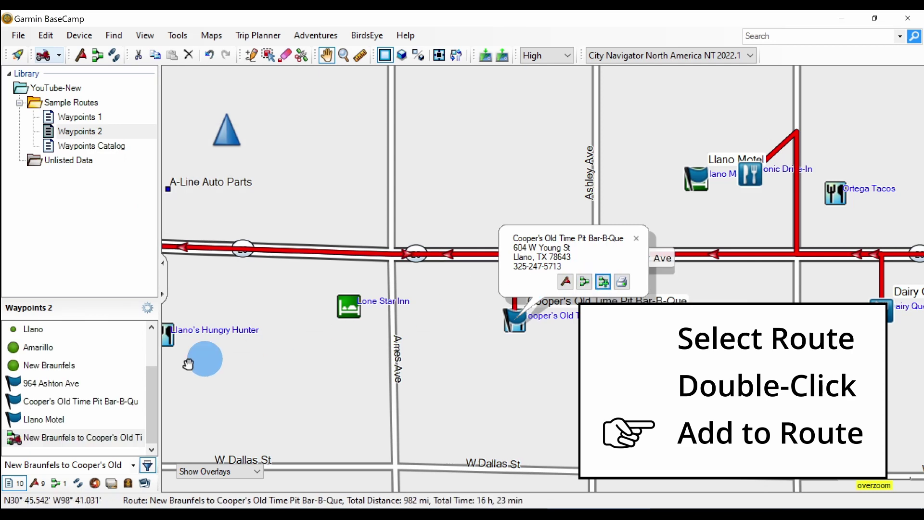
# Delete the Cooper's Old Time Pit Bar-B-Que via point after Amarillo from the route and close the route details.
pyautogui.doubleClick(58, 440)
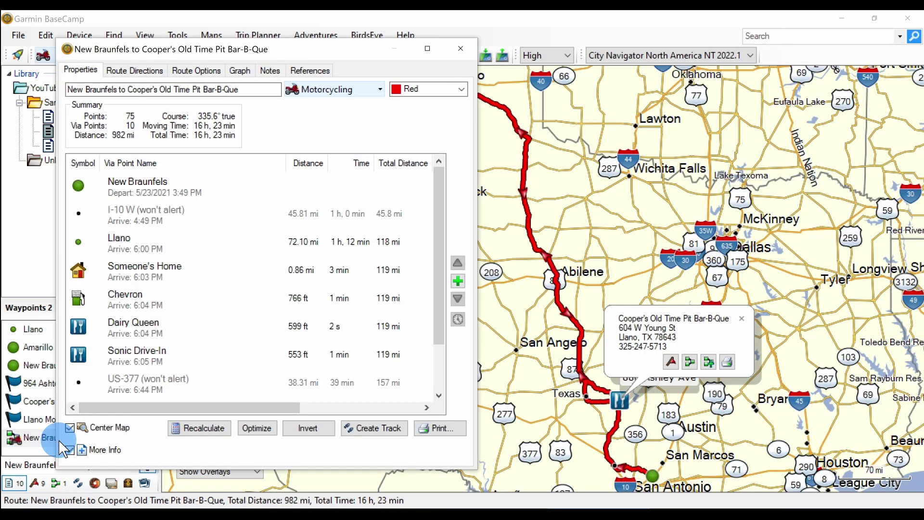
pyautogui.scroll(-2, 253, 293)
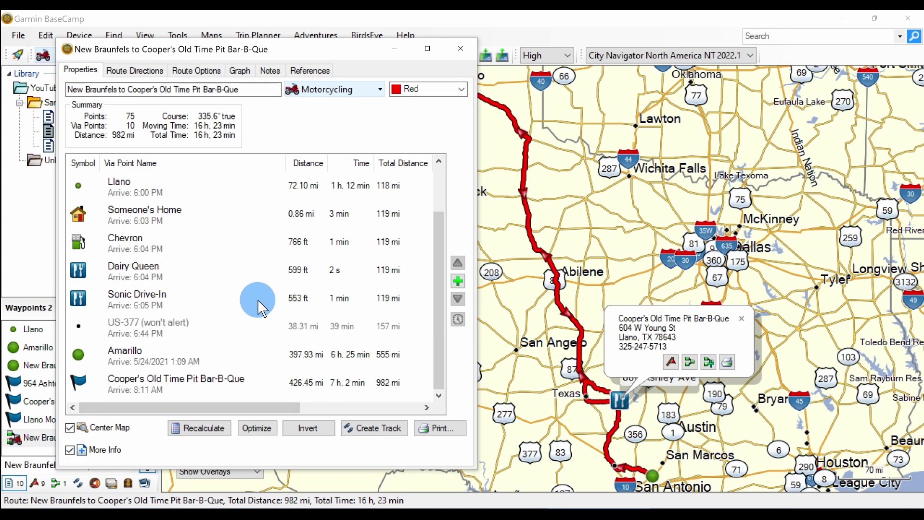
pyautogui.click(143, 383)
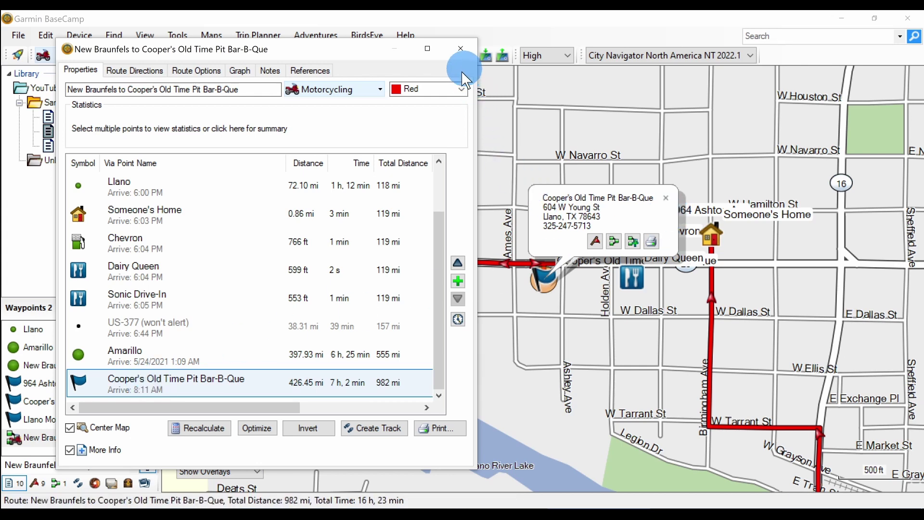
pyautogui.rightClick(184, 385)
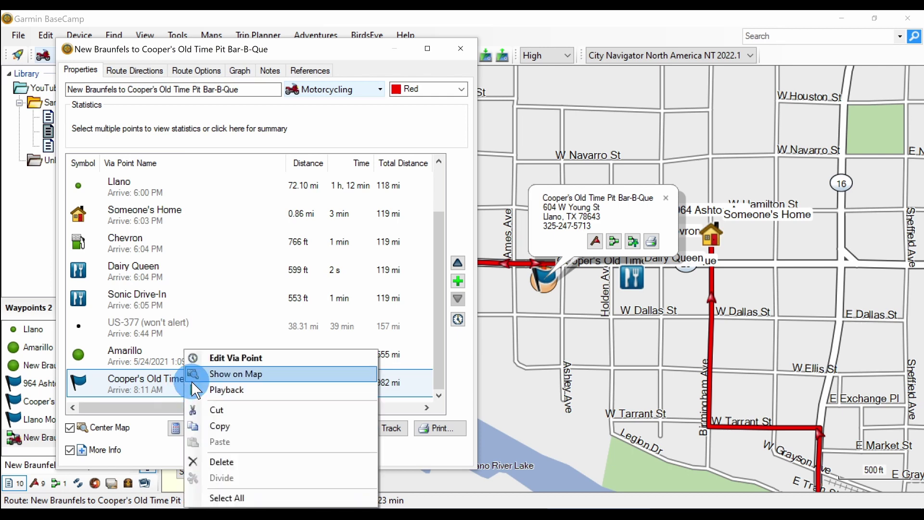
pyautogui.click(226, 462)
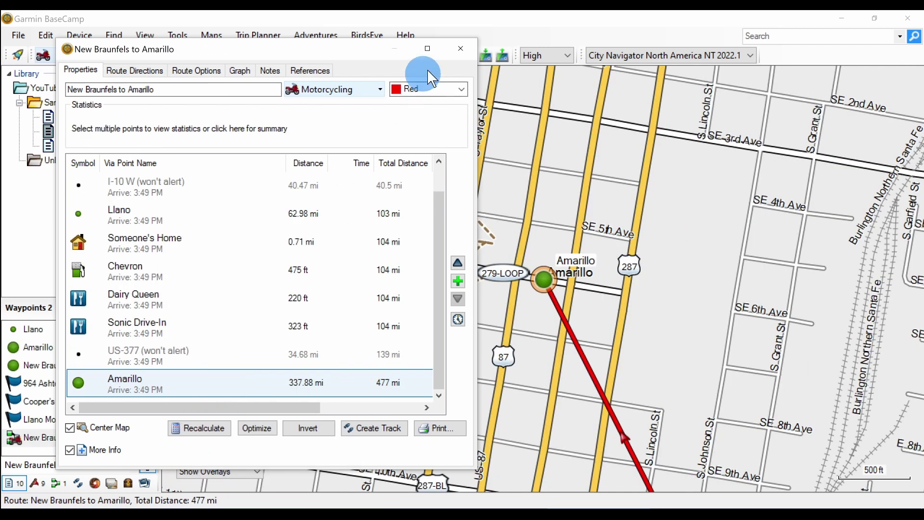
pyautogui.click(460, 49)
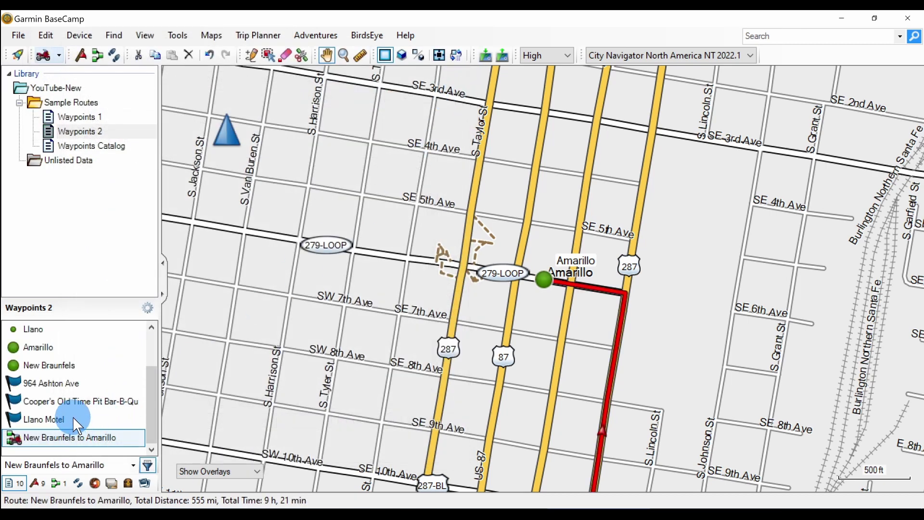
# Reshape the New Braunfels to Amarillo route on the map through the Cooper's Old Time Pit Bar-B-Que waypoint west of Holden Ave.
pyautogui.click(91, 401)
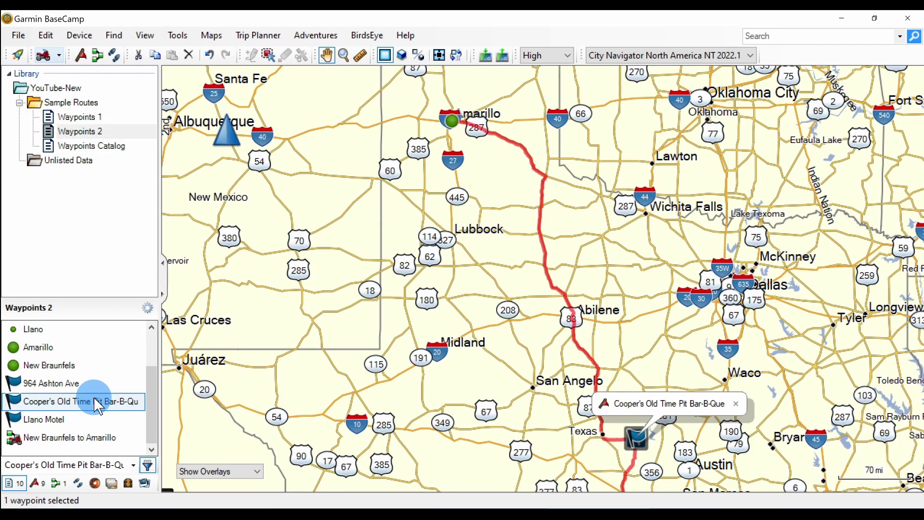
pyautogui.click(94, 397)
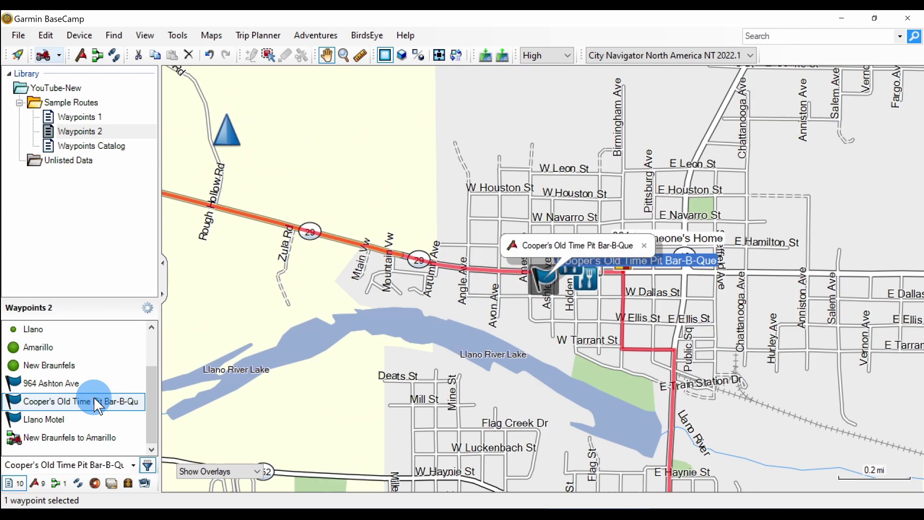
pyautogui.scroll(4, 557, 297)
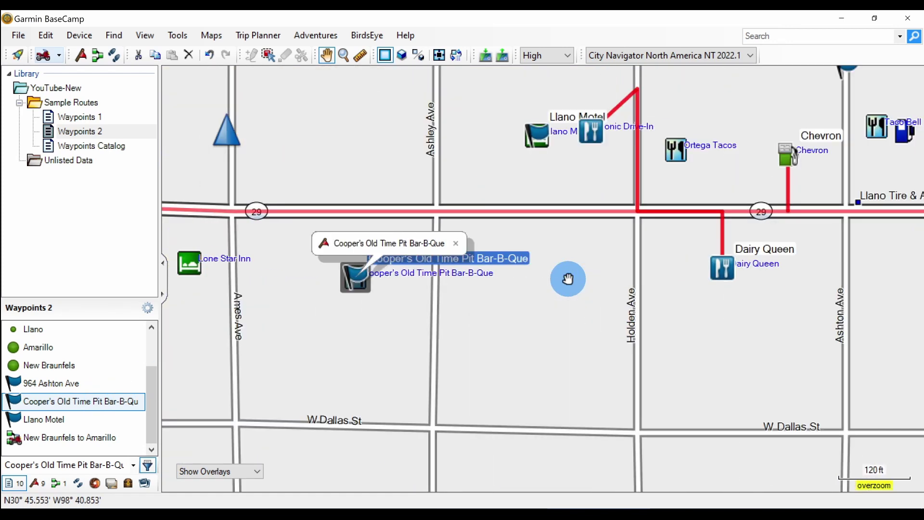
pyautogui.click(455, 243)
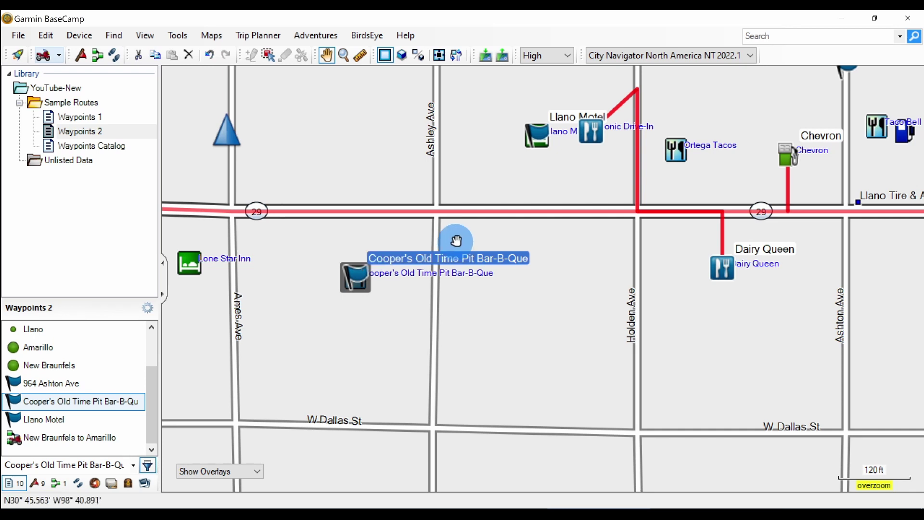
pyautogui.click(456, 212)
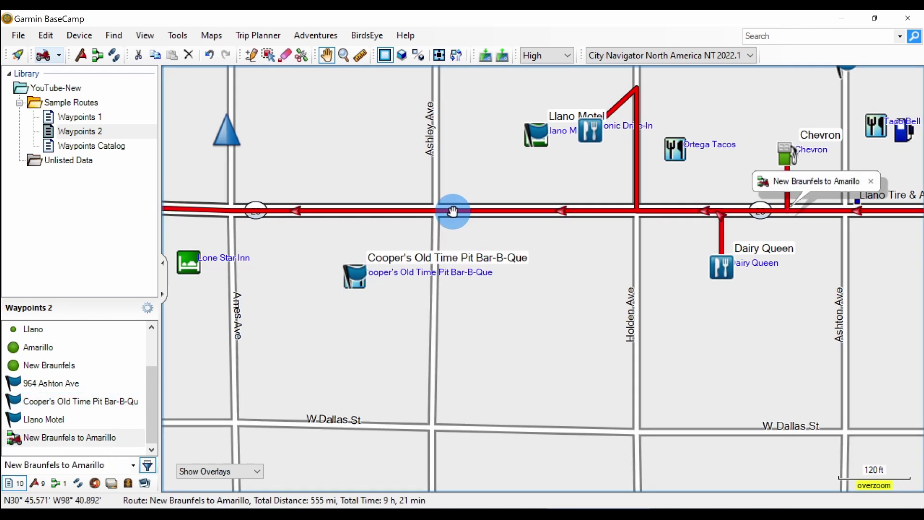
pyautogui.moveTo(452, 212); pyautogui.dragTo(353, 277)
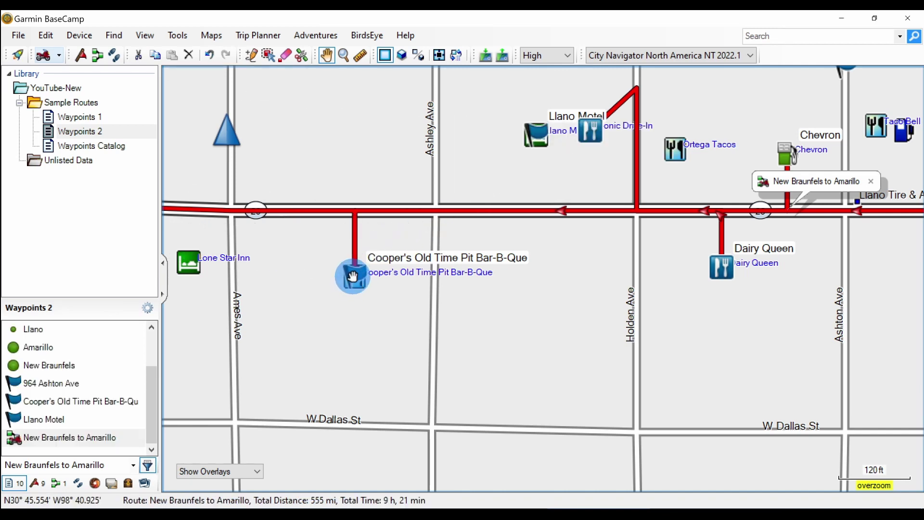
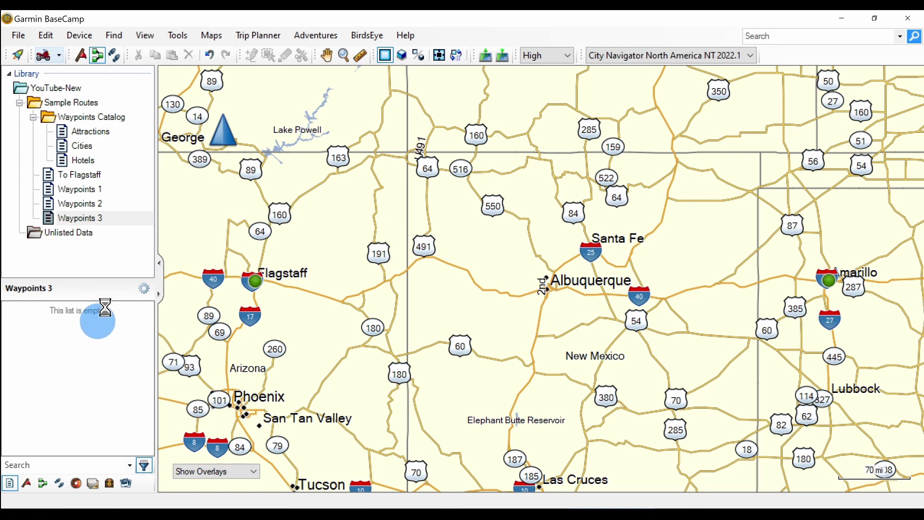
# Look through the Attractions, Cities and Hotels lists in the Waypoints Catalog and return to the Waypoints 3 list.
pyautogui.click(102, 131)
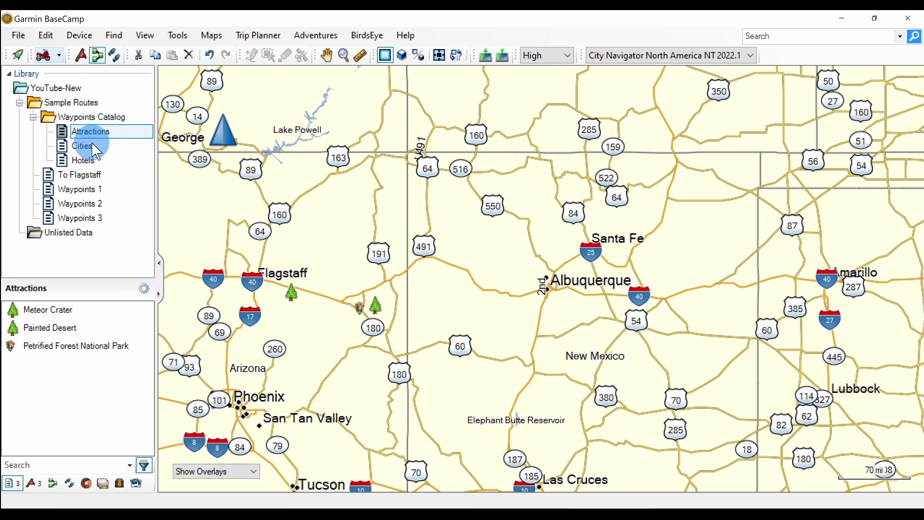
pyautogui.click(88, 147)
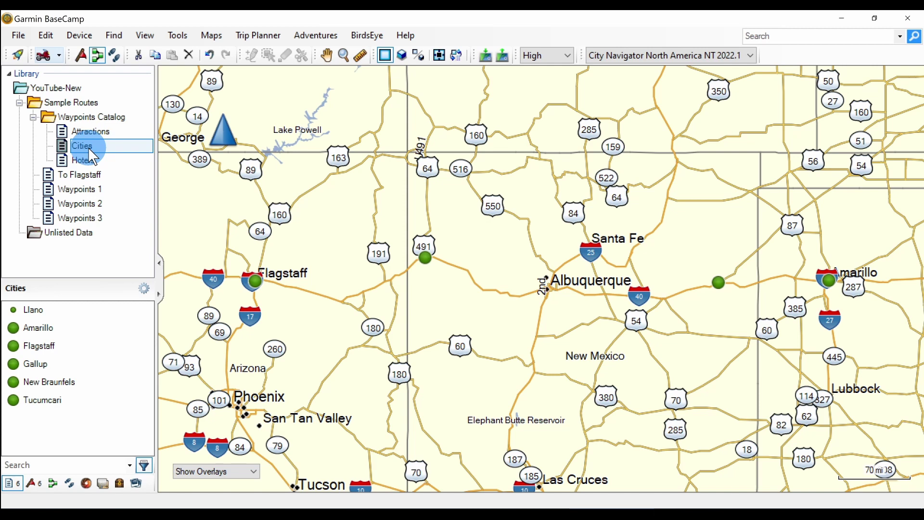
pyautogui.click(85, 159)
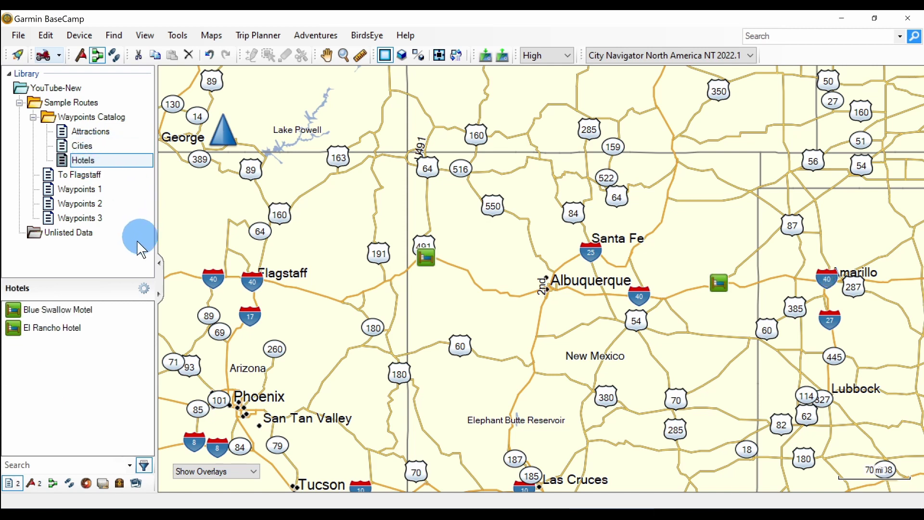
pyautogui.click(87, 221)
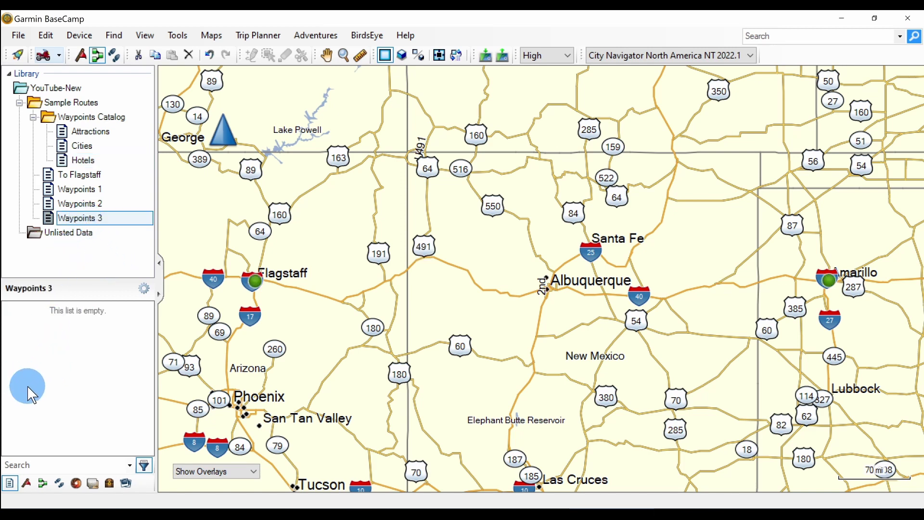
# Create a new route in Waypoints 3 from Amarillo to Flagstaff, using the waypoints in the Cities list.
pyautogui.click(98, 56)
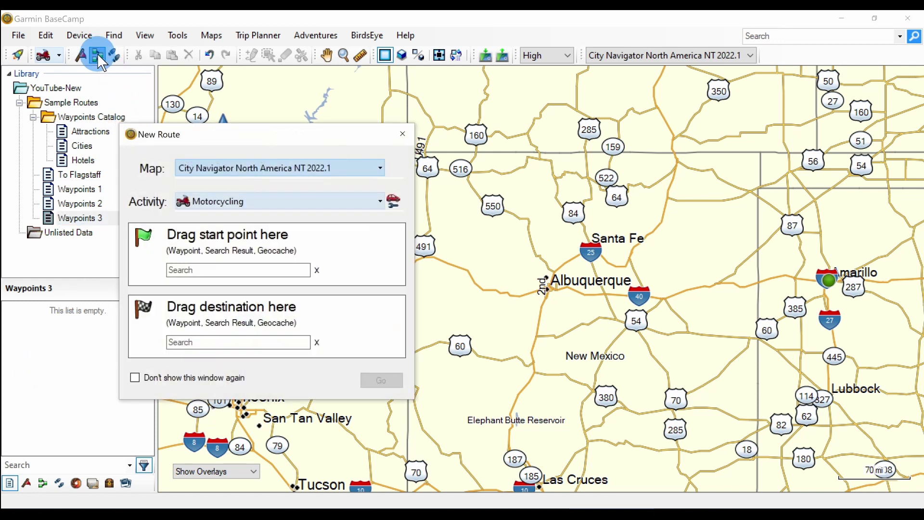
pyautogui.moveTo(314, 135); pyautogui.dragTo(372, 91)
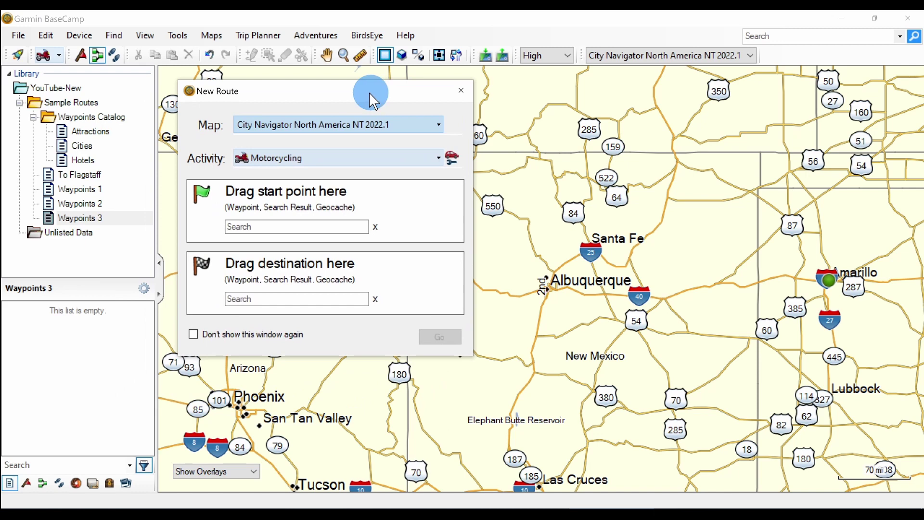
pyautogui.click(76, 146)
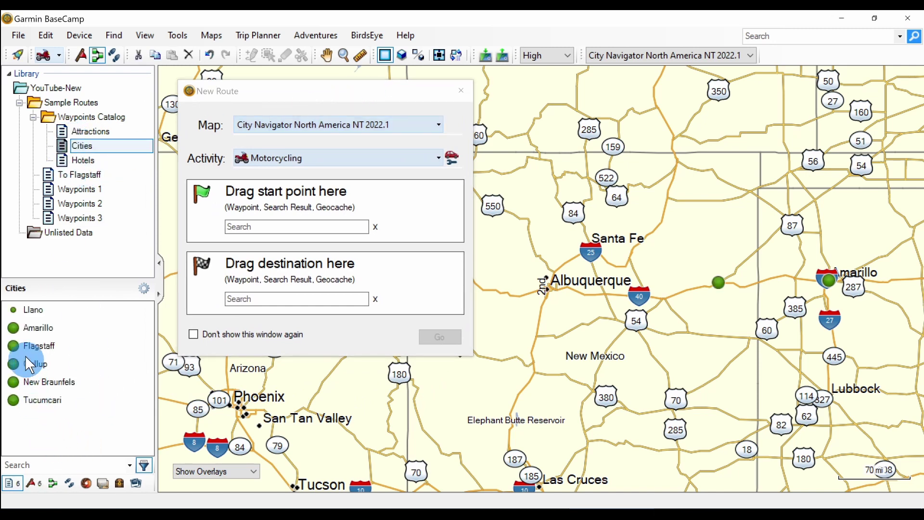
pyautogui.moveTo(19, 326); pyautogui.dragTo(399, 204)
pyautogui.moveTo(36, 357); pyautogui.dragTo(417, 279)
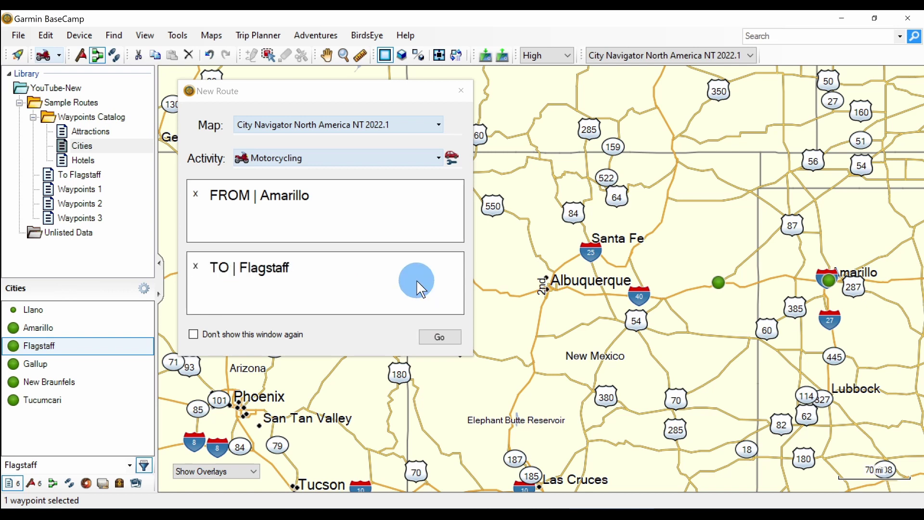
pyautogui.click(439, 338)
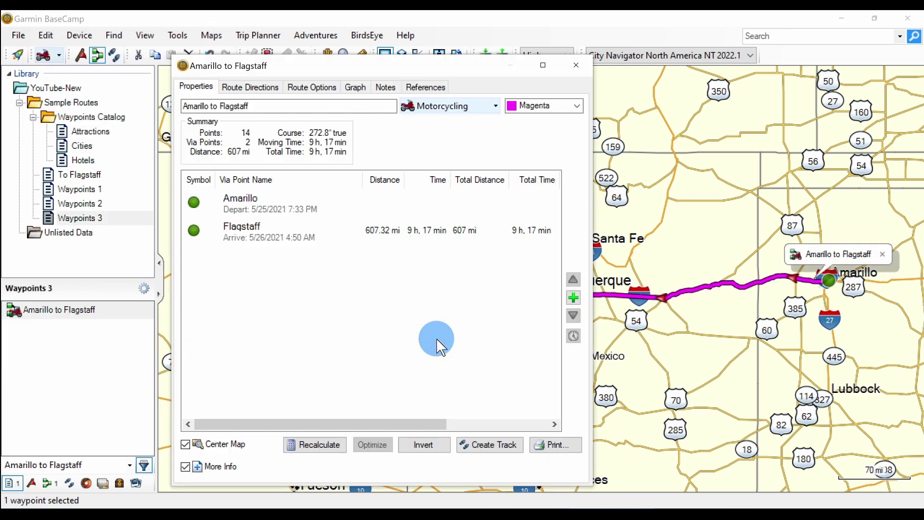
pyautogui.click(98, 309)
pyautogui.click(96, 218)
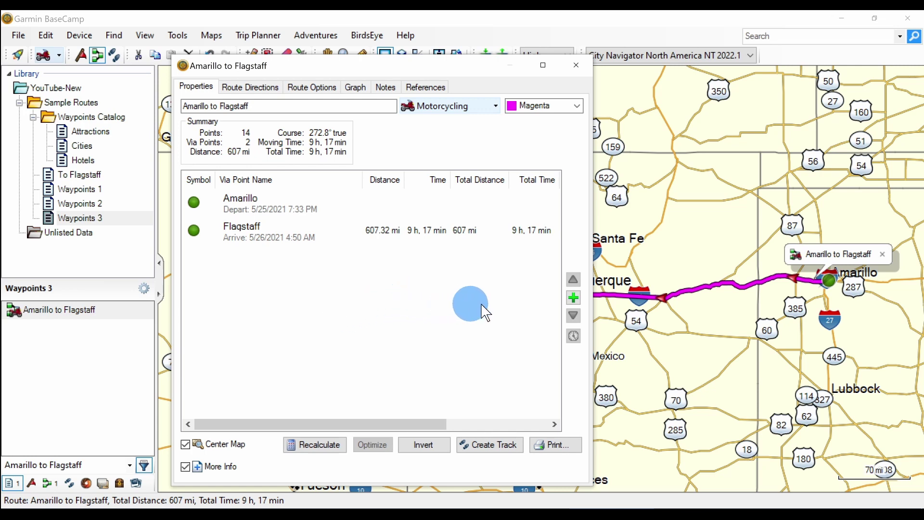
# Check which waypoints can be inserted into the Amarillo to Flagstaff route, cancel the insertion, and close the route details.
pyautogui.click(573, 298)
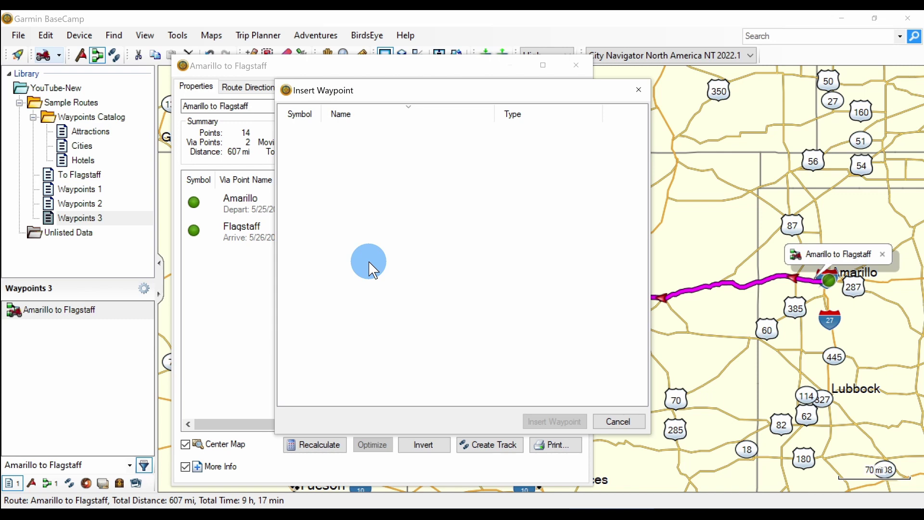
pyautogui.click(619, 424)
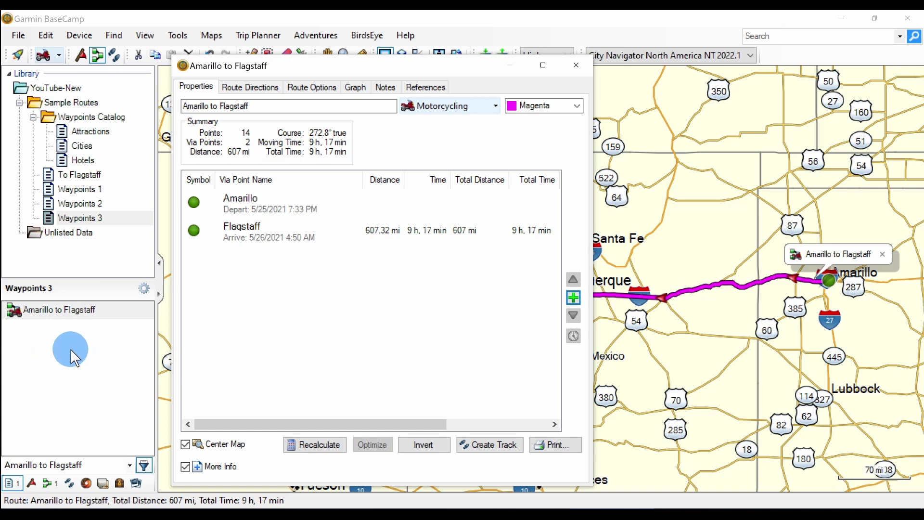
pyautogui.click(577, 65)
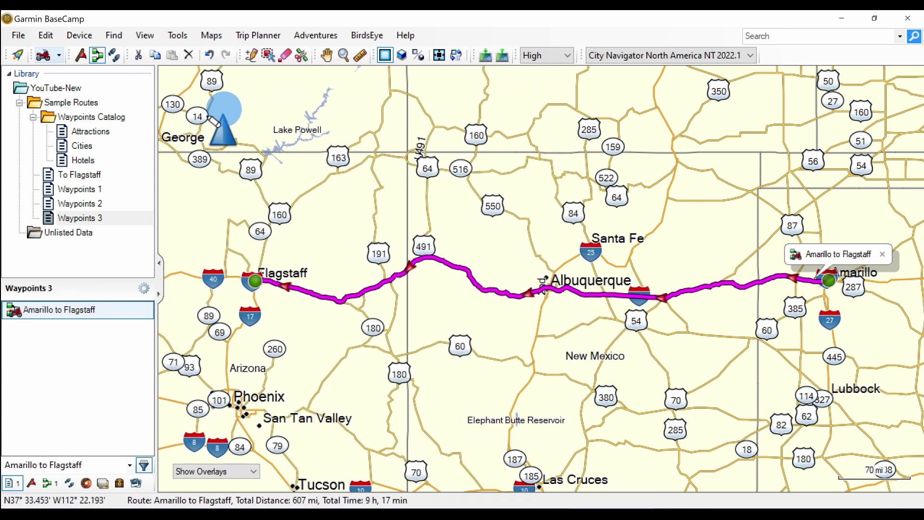
# Copy the Meteor Crater and Petrified Forest National Park waypoints from the Attractions list into the Waypoints 3 list.
pyautogui.click(95, 133)
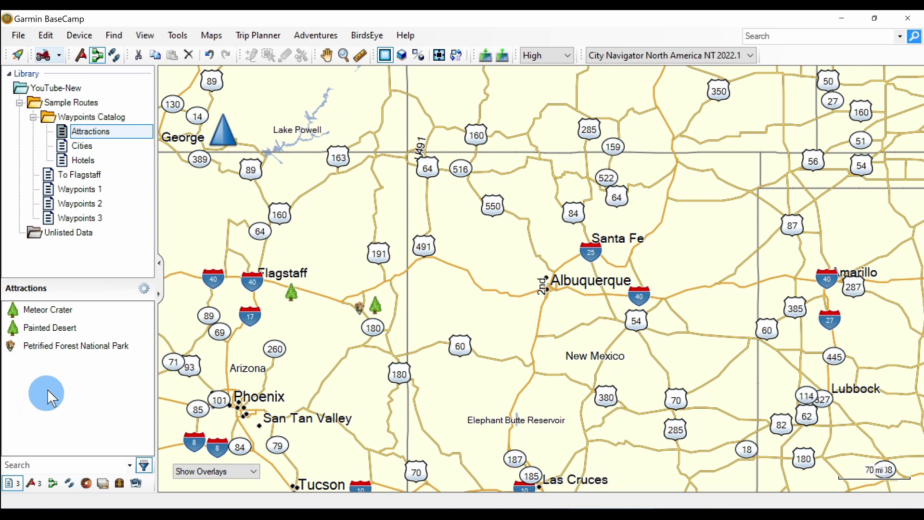
pyautogui.click(44, 311)
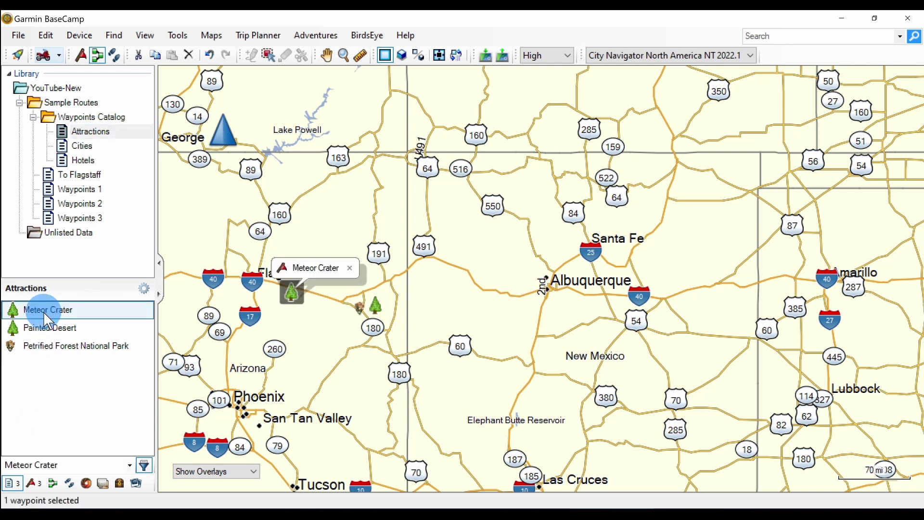
pyautogui.keyDown('ctrl'); pyautogui.click(56, 349); pyautogui.keyUp('ctrl')
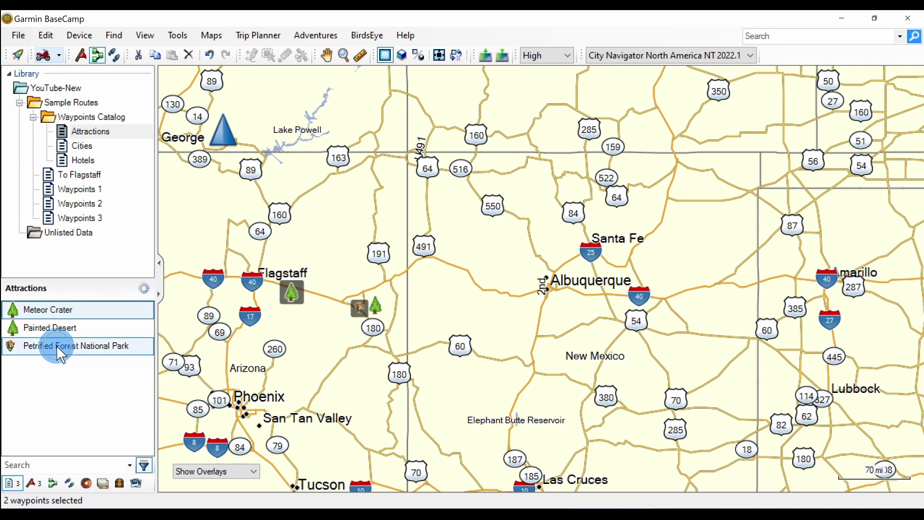
pyautogui.rightClick(57, 348)
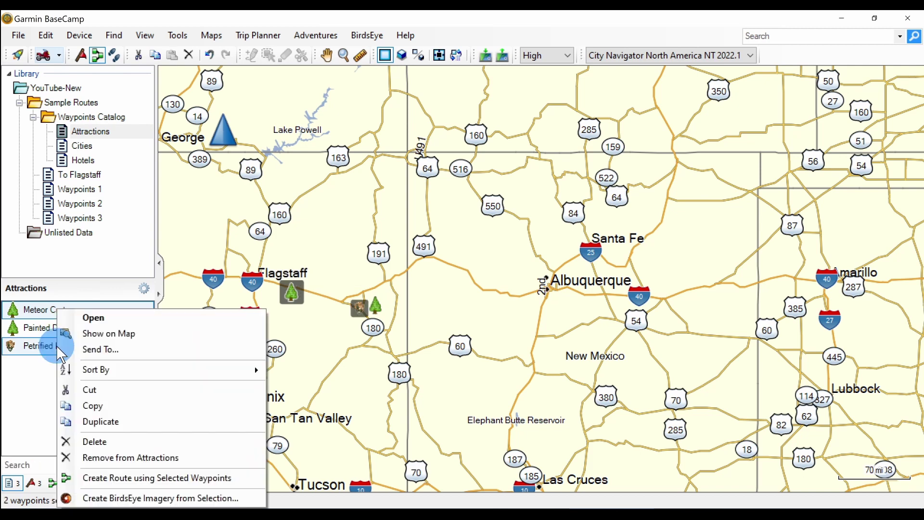
pyautogui.click(99, 406)
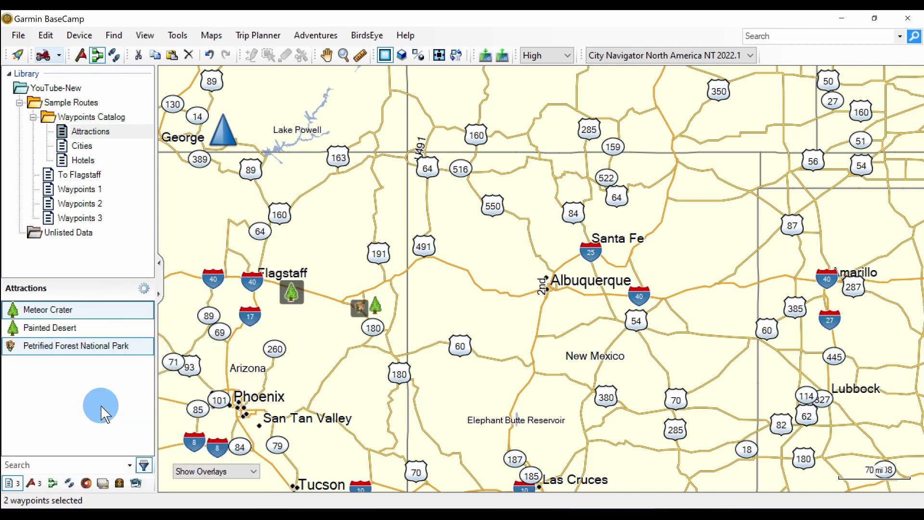
pyautogui.click(83, 217)
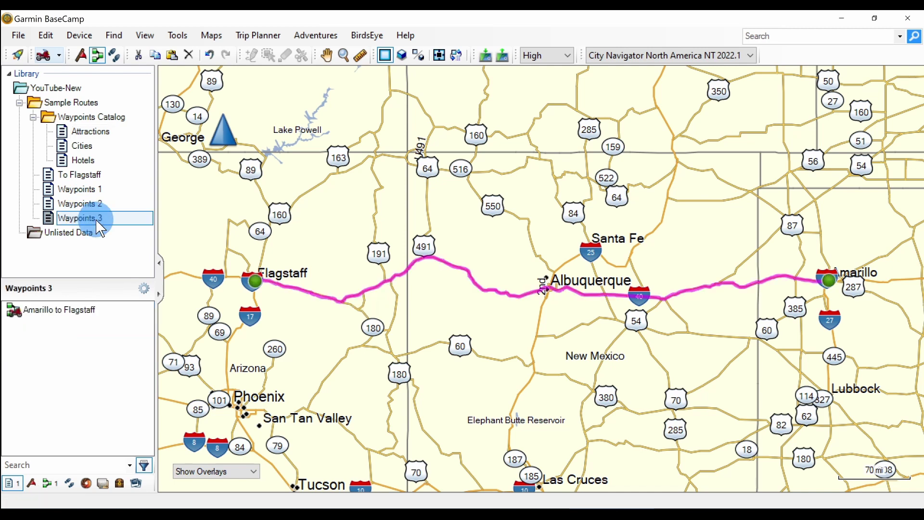
pyautogui.rightClick(95, 219)
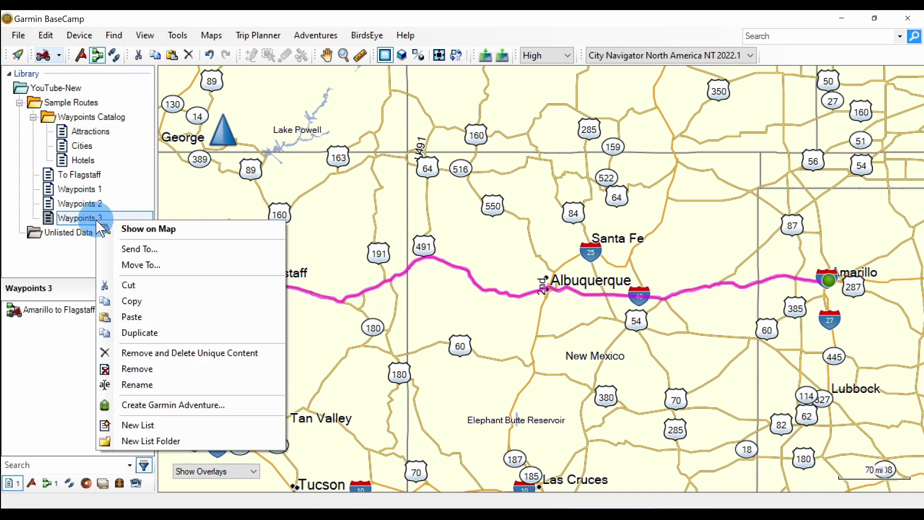
pyautogui.click(120, 316)
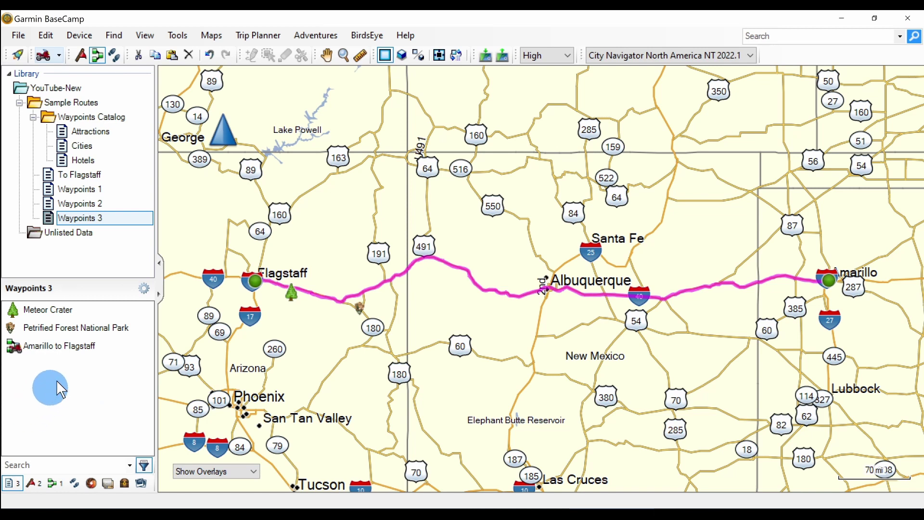
# Copy the Blue Swallow Motel and El Rancho Hotel waypoints from the Hotels list into the Waypoints 3 list.
pyautogui.click(80, 159)
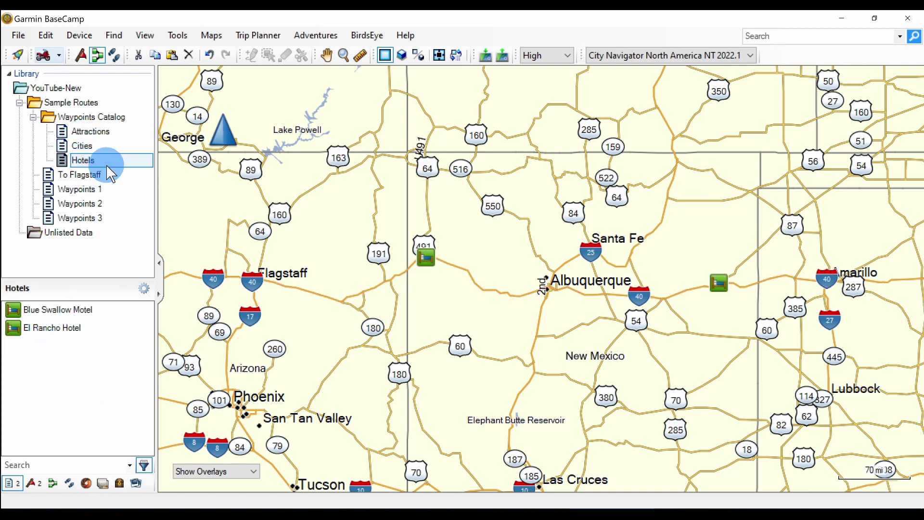
pyautogui.click(54, 309)
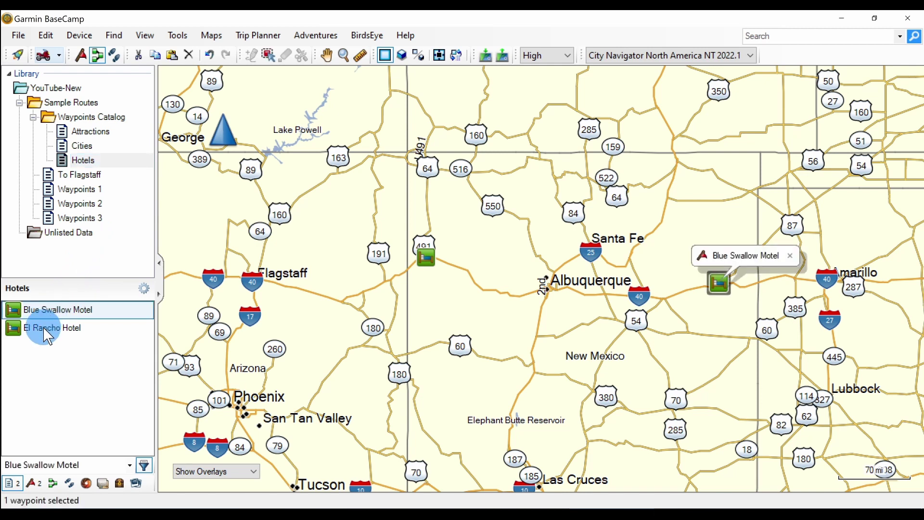
pyautogui.keyDown('shift'); pyautogui.click(43, 327); pyautogui.keyUp('shift')
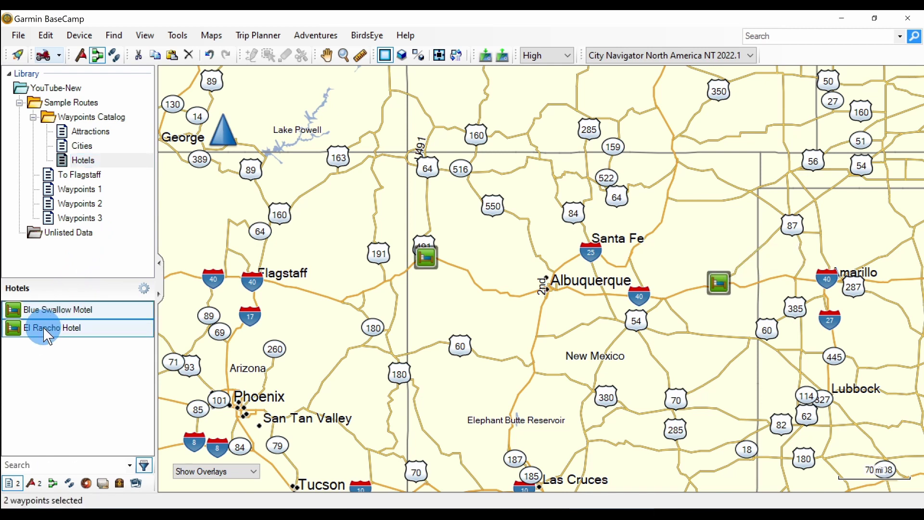
pyautogui.rightClick(42, 327)
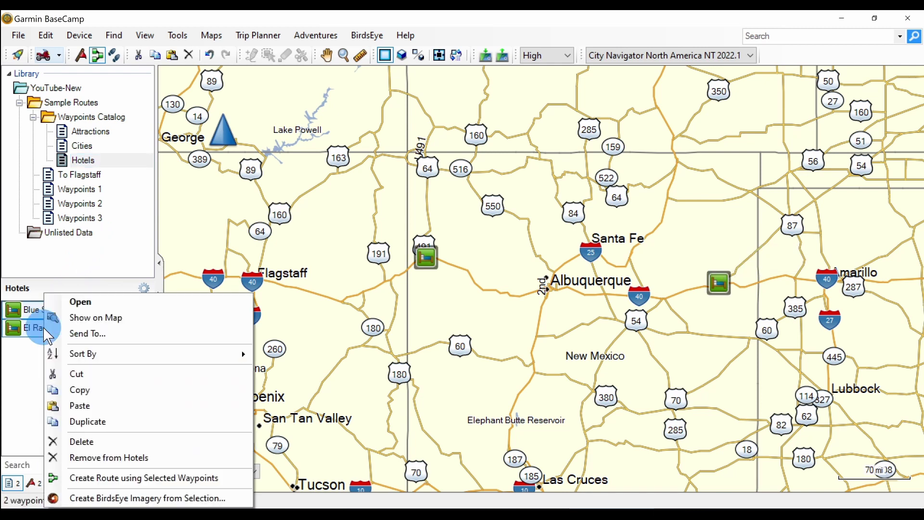
pyautogui.click(89, 402)
pyautogui.click(86, 217)
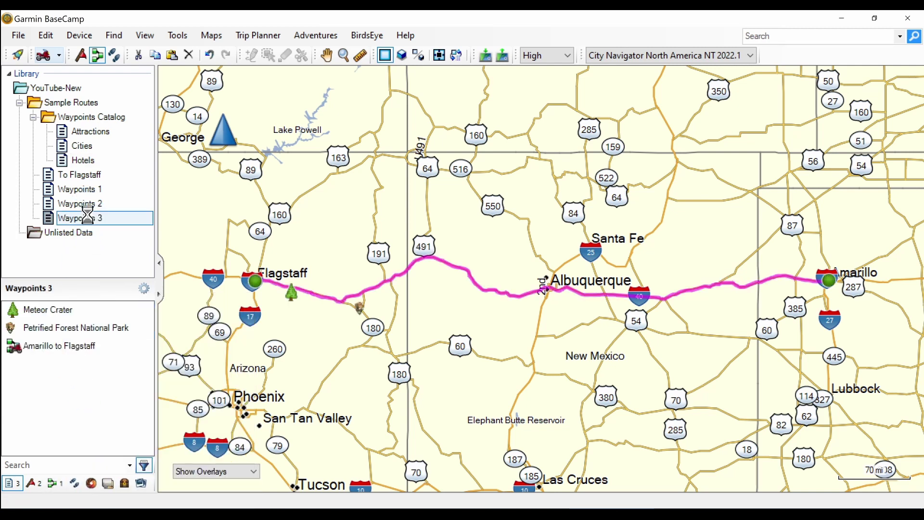
pyautogui.rightClick(80, 391)
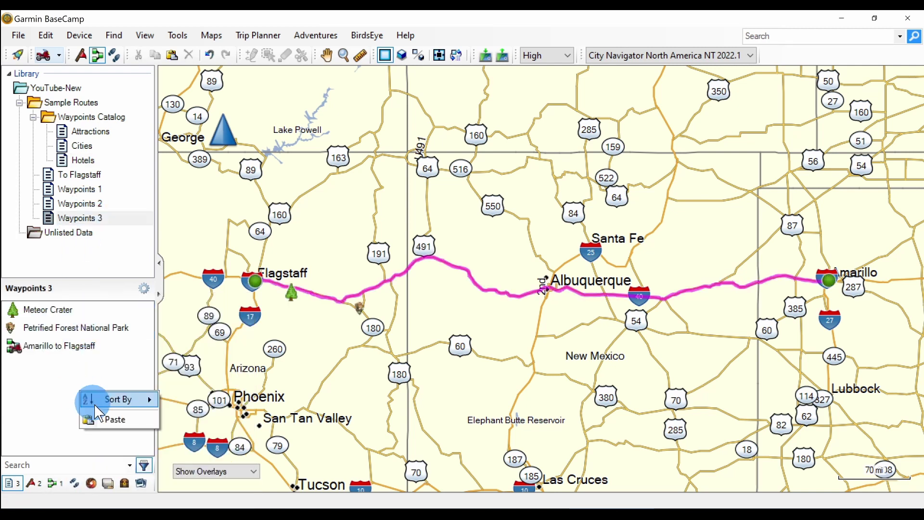
pyautogui.click(102, 416)
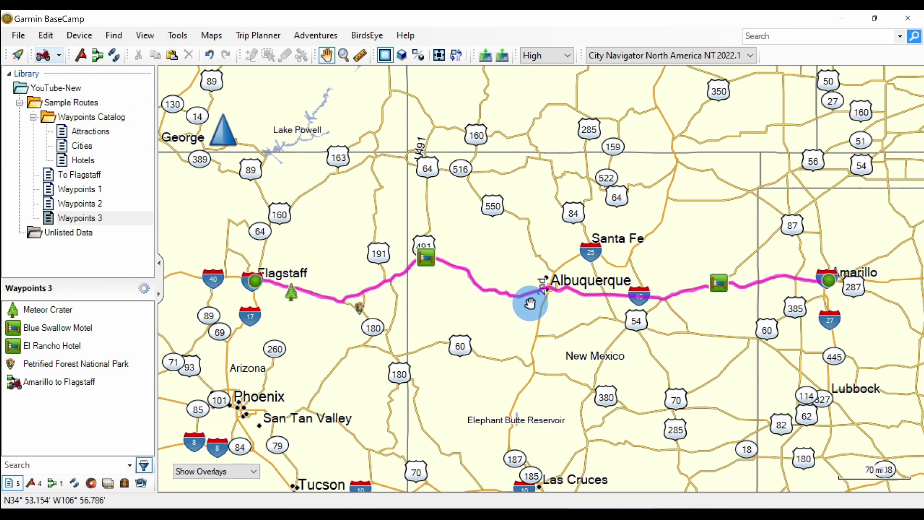
# Insert the El Rancho Hotel waypoint before Flagstaff in the Amarillo to Flagstaff route.
pyautogui.doubleClick(517, 297)
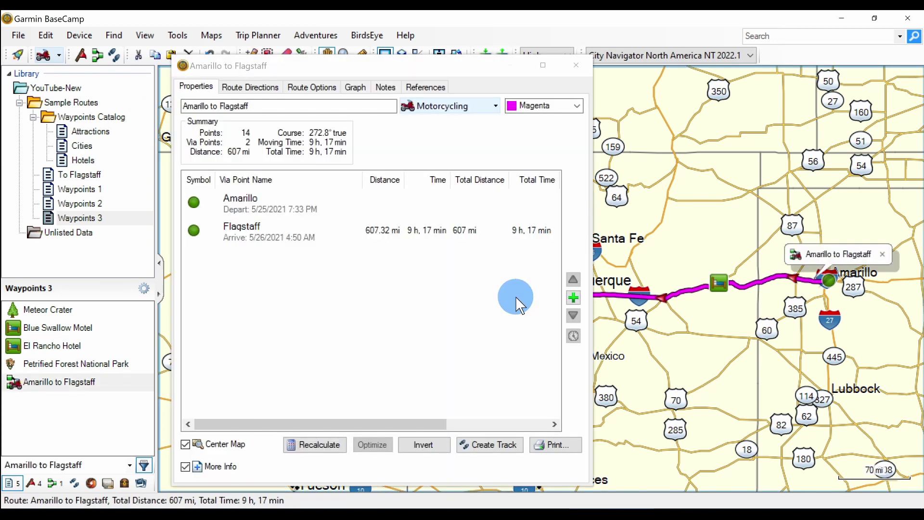
pyautogui.click(574, 297)
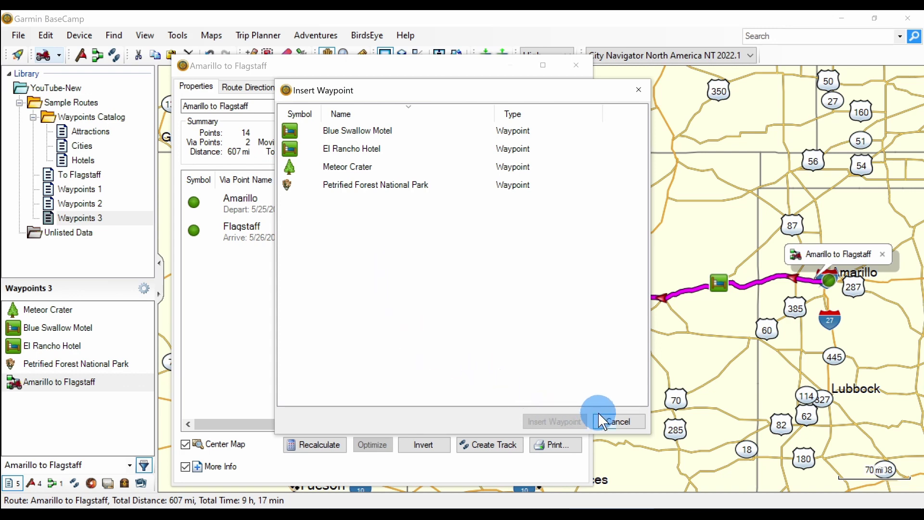
pyautogui.click(618, 422)
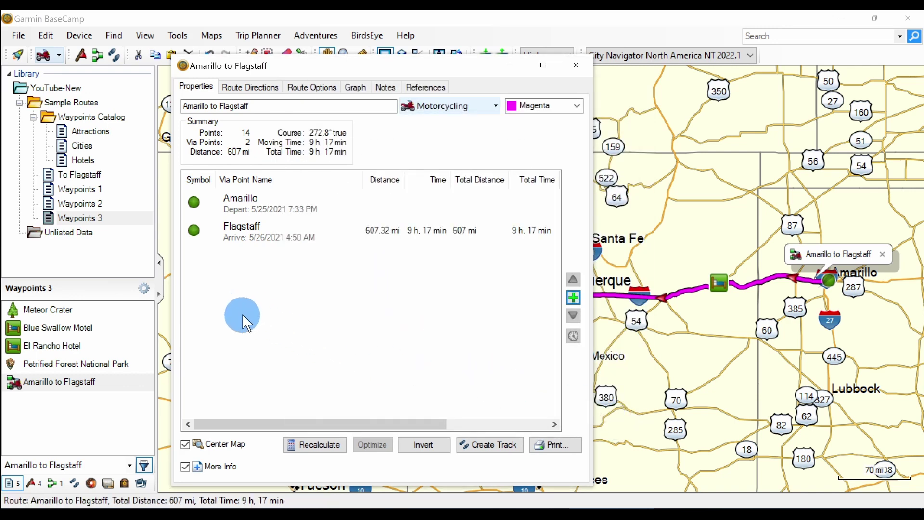
pyautogui.click(236, 232)
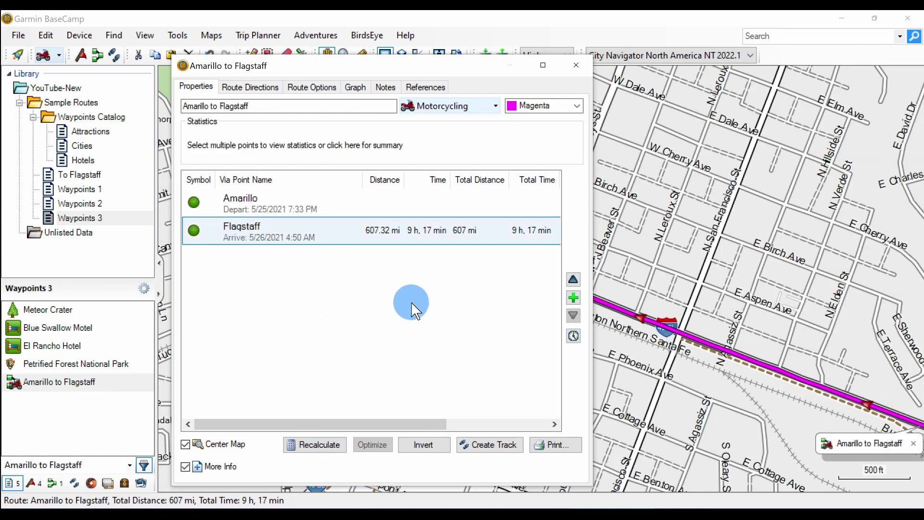
pyautogui.click(573, 300)
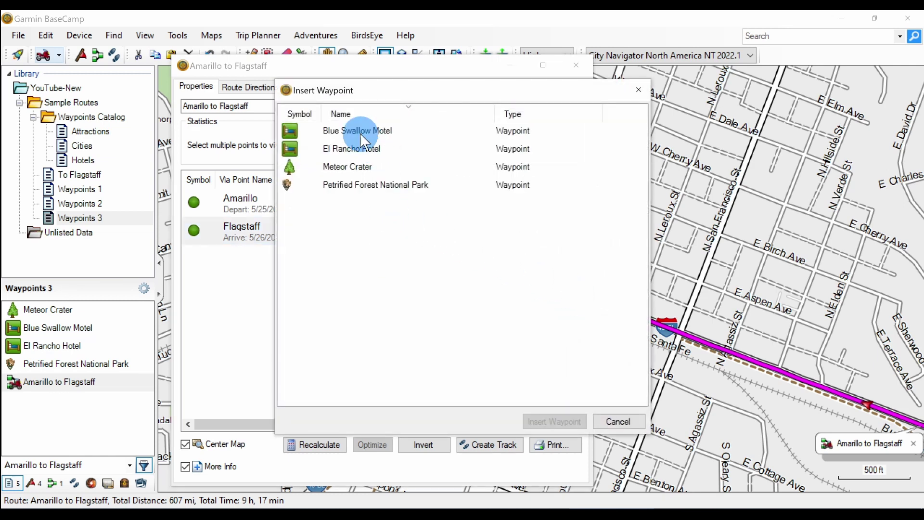
pyautogui.click(291, 148)
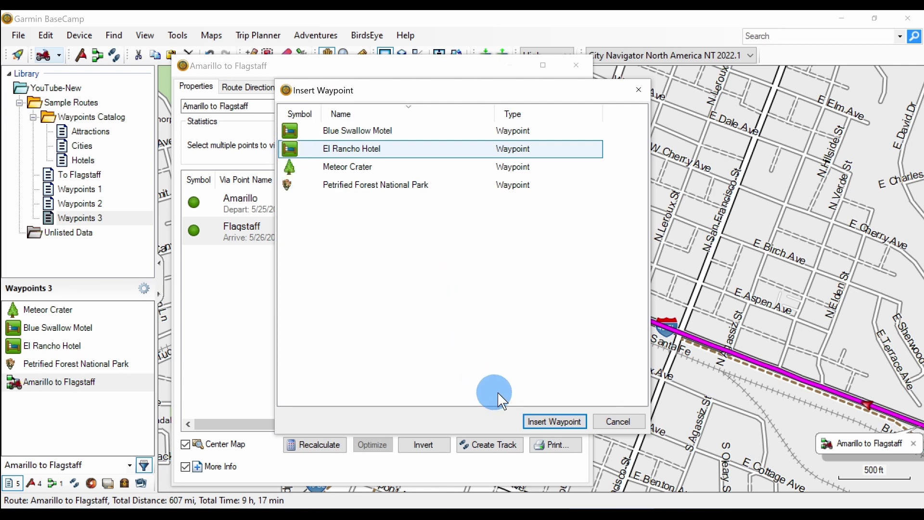
pyautogui.click(563, 423)
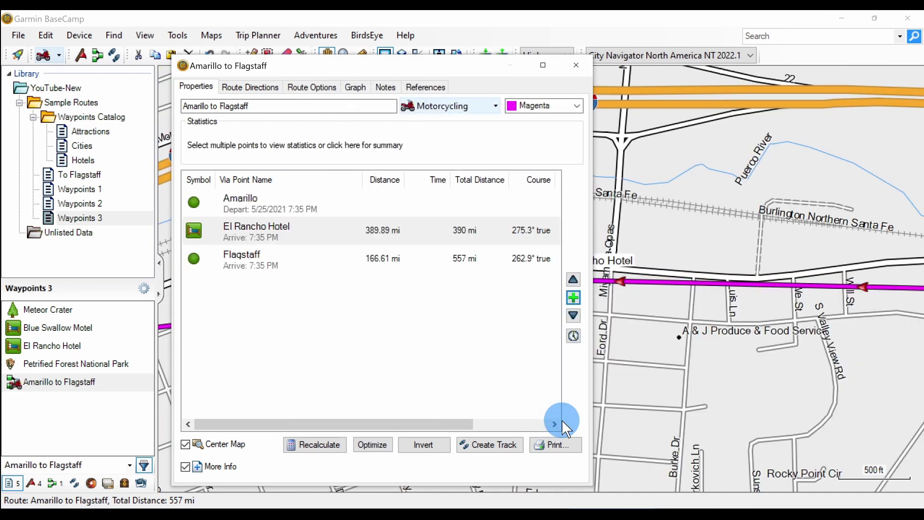
# Insert the Blue Swallow Motel waypoint before El Rancho Hotel in the route and close the route details.
pyautogui.click(232, 230)
pyautogui.click(573, 297)
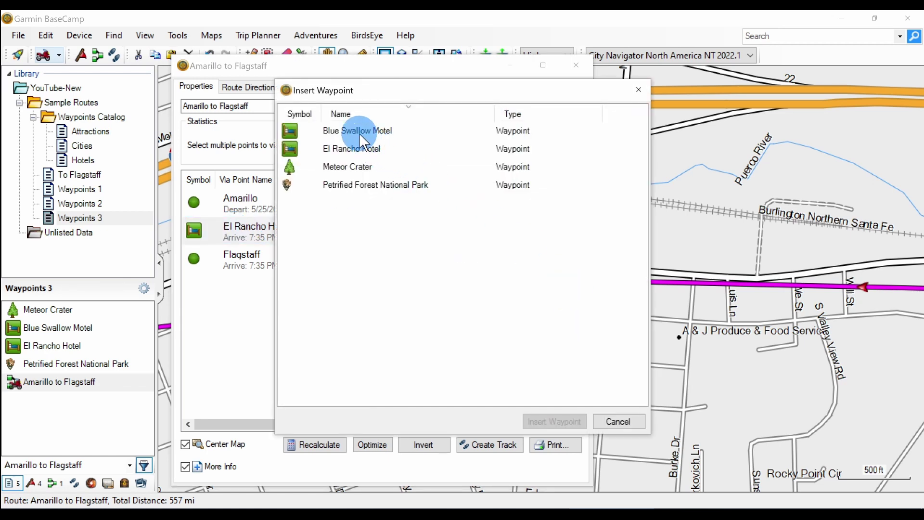
pyautogui.click(359, 133)
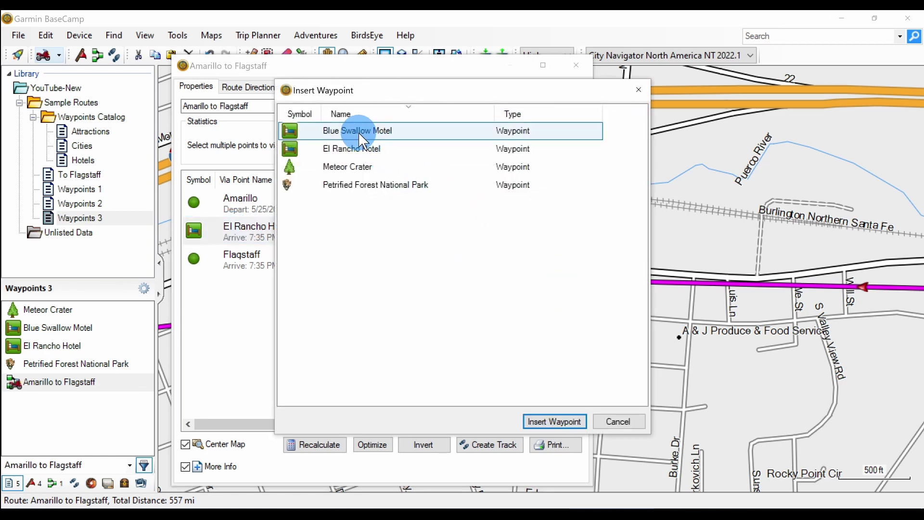
pyautogui.click(548, 417)
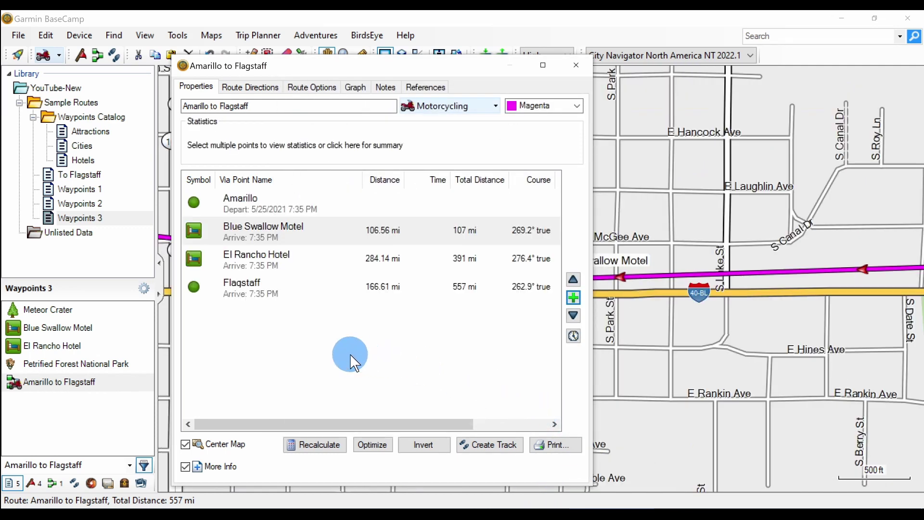
pyautogui.click(574, 65)
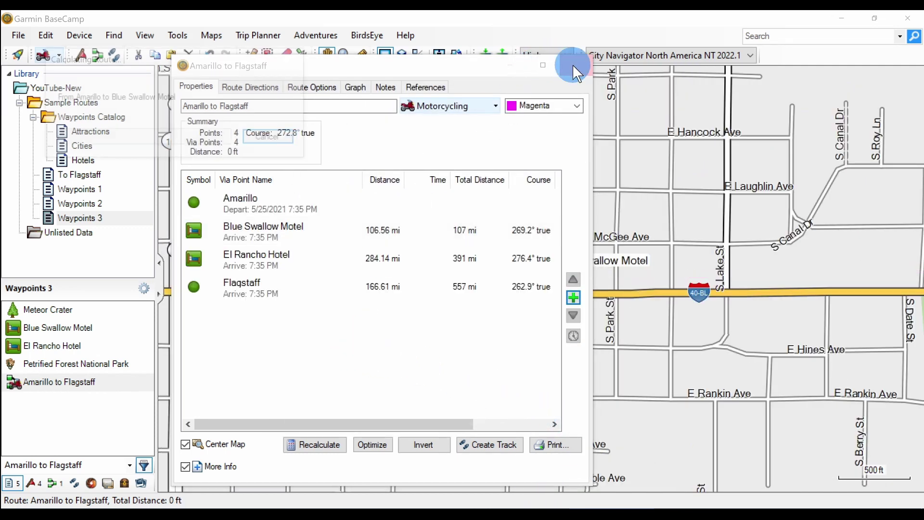
# Reshape the Amarillo to Flagstaff route from I-40 near Sun Valley through the Petrified Forest National Park waypoint, and check its via point order.
pyautogui.click(71, 382)
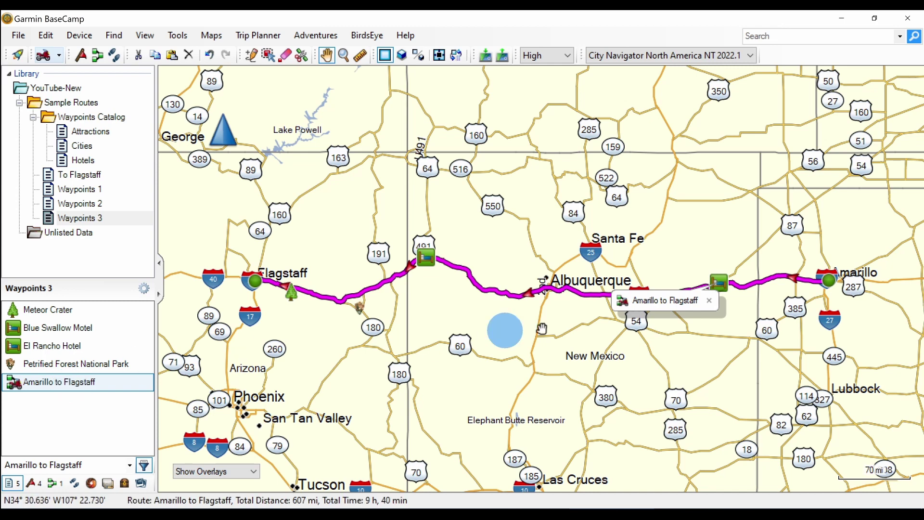
pyautogui.click(709, 300)
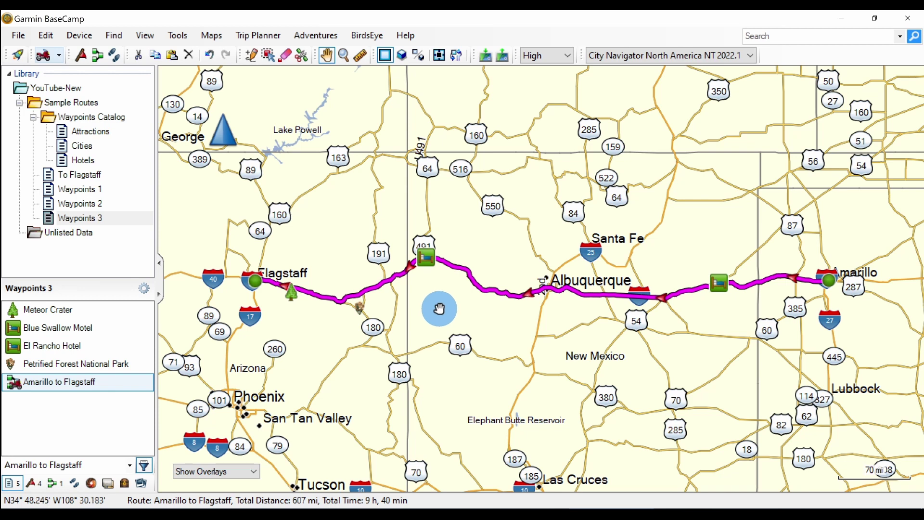
pyautogui.scroll(2, 384, 331)
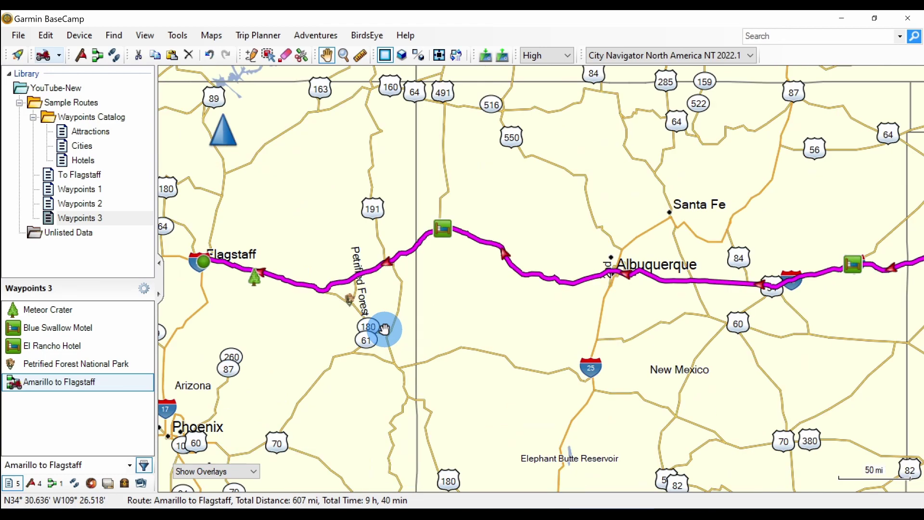
pyautogui.moveTo(373, 291); pyautogui.dragTo(570, 334)
pyautogui.scroll(3, 570, 333)
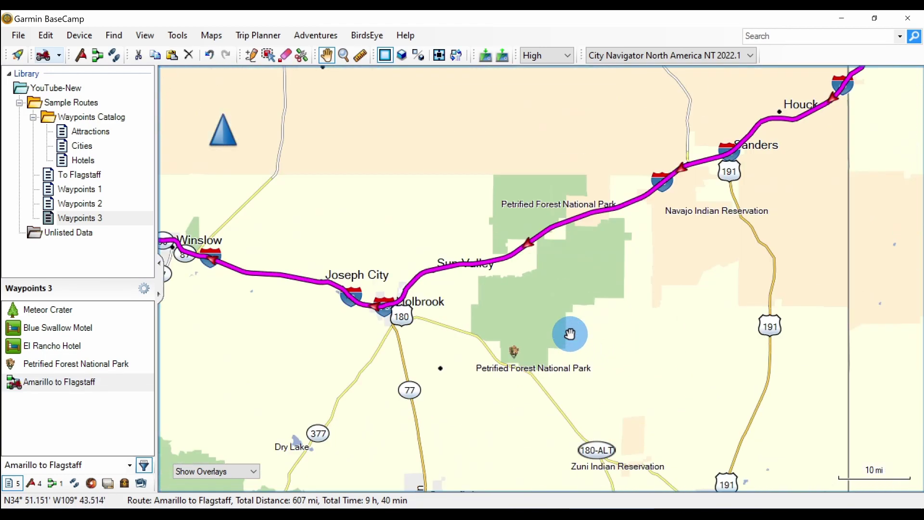
pyautogui.scroll(1, 570, 333)
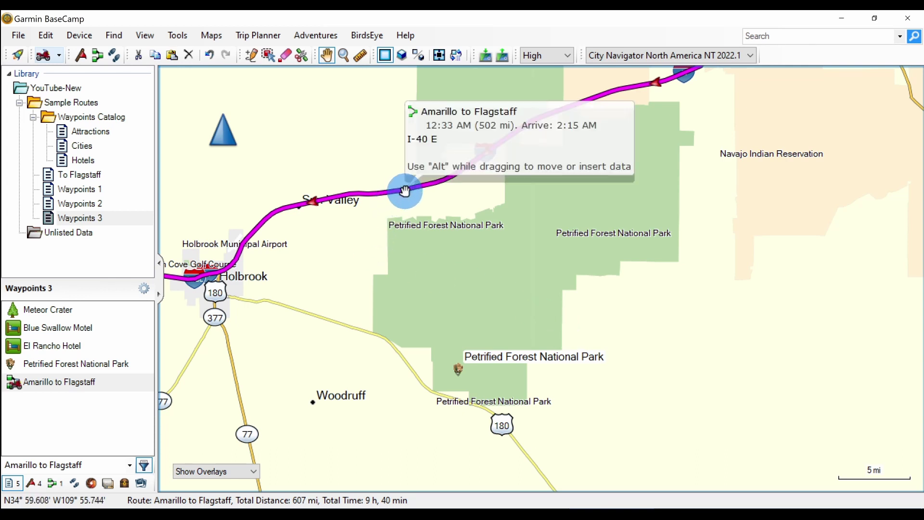
pyautogui.moveTo(435, 186); pyautogui.dragTo(460, 369)
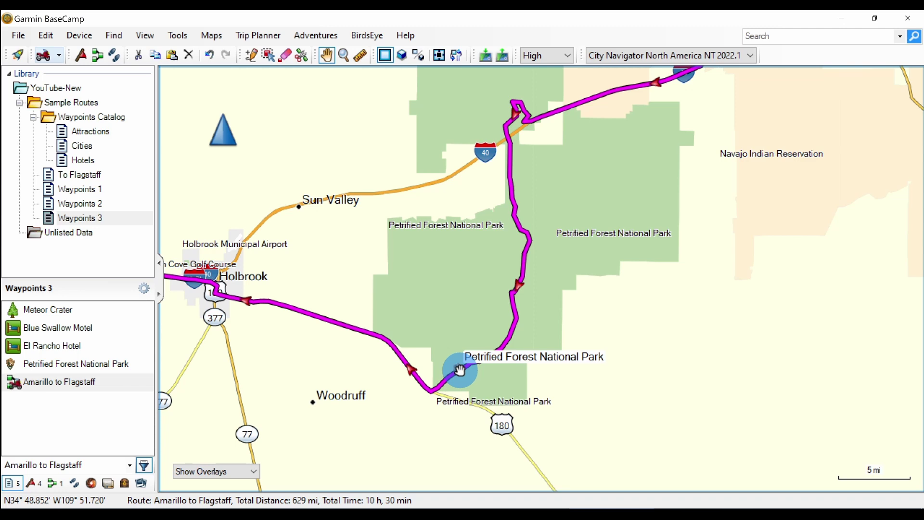
pyautogui.doubleClick(37, 380)
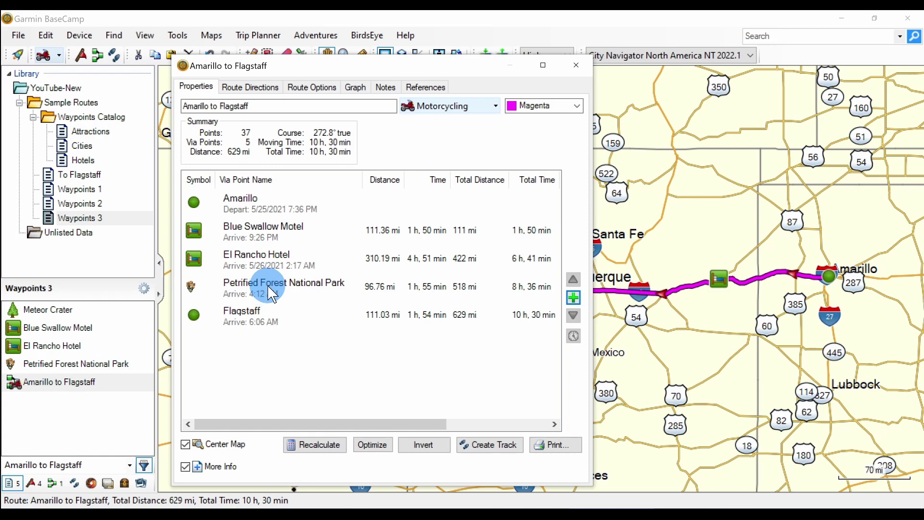
pyautogui.click(571, 67)
# Reshape the Amarillo to Flagstaff route from I-40 west of Winslow through the Meteor Crater waypoint, and check its via point order.
pyautogui.scroll(-1, 350, 372)
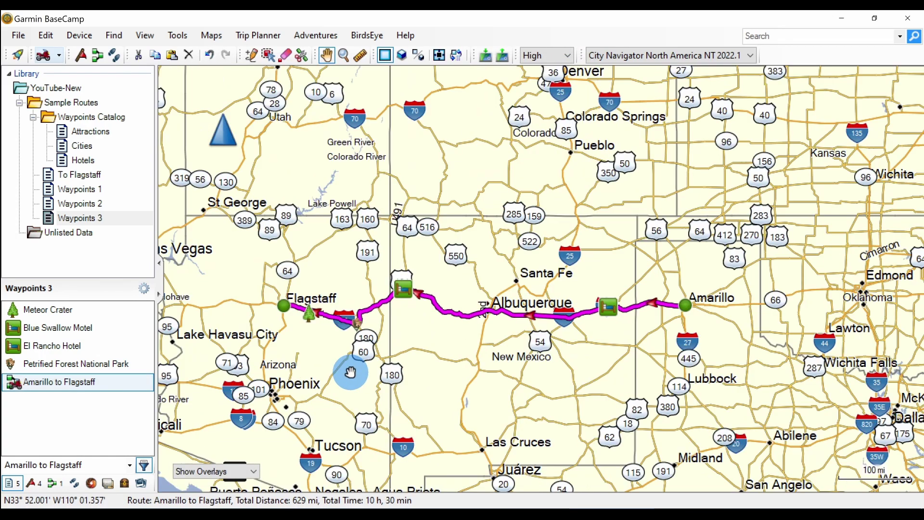
pyautogui.moveTo(351, 372); pyautogui.dragTo(449, 325)
pyautogui.scroll(1, 456, 322)
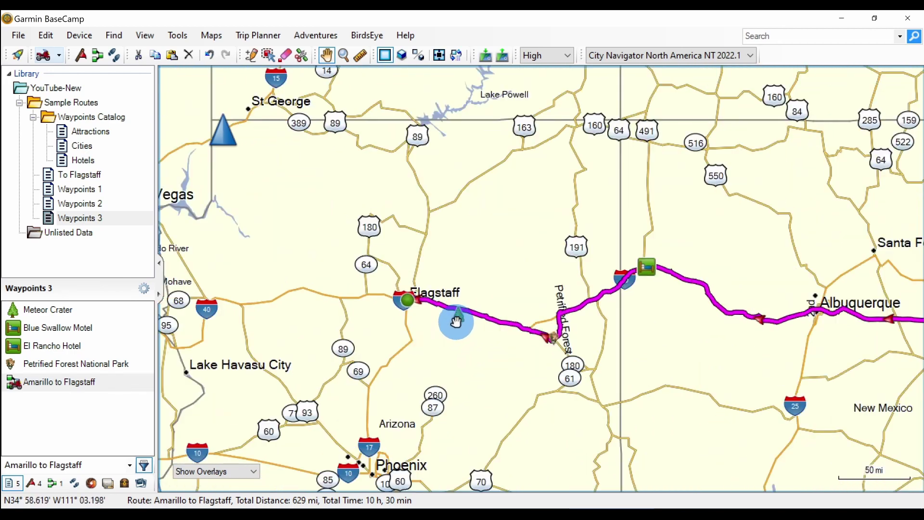
pyautogui.scroll(2, 457, 322)
pyautogui.scroll(1, 520, 318)
pyautogui.scroll(1, 502, 326)
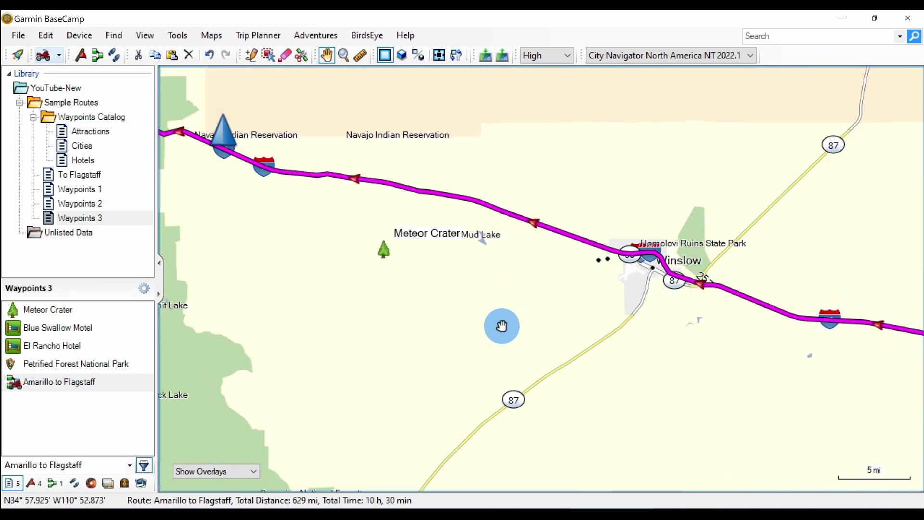
pyautogui.scroll(2, 381, 258)
pyautogui.moveTo(483, 236); pyautogui.dragTo(470, 386)
pyautogui.moveTo(405, 163); pyautogui.dragTo(368, 381)
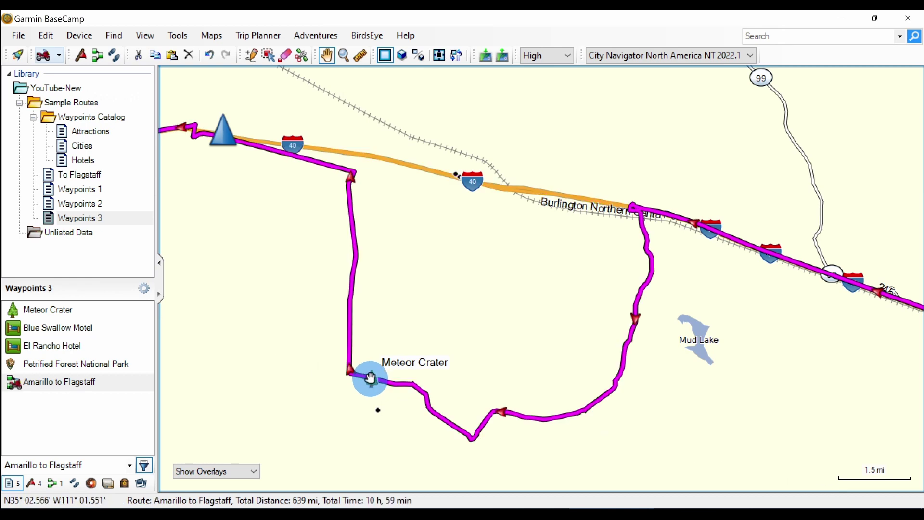
pyautogui.doubleClick(56, 382)
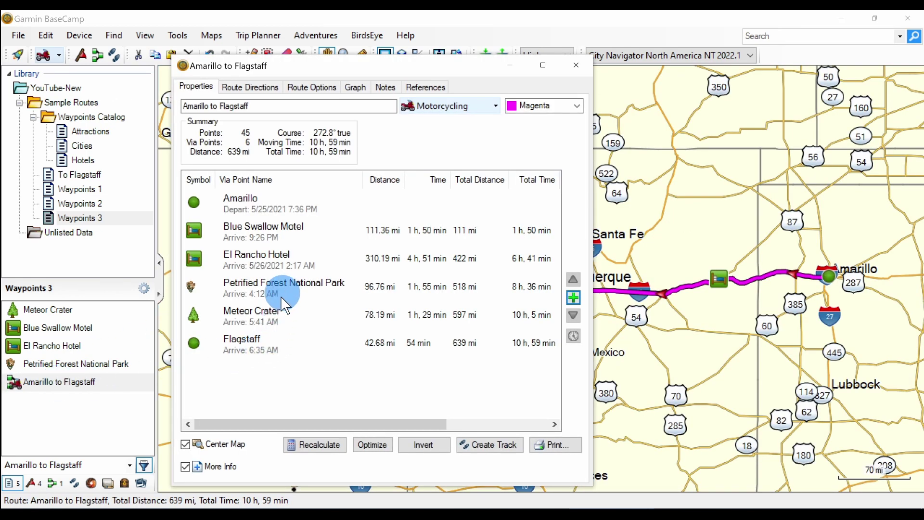
pyautogui.click(577, 66)
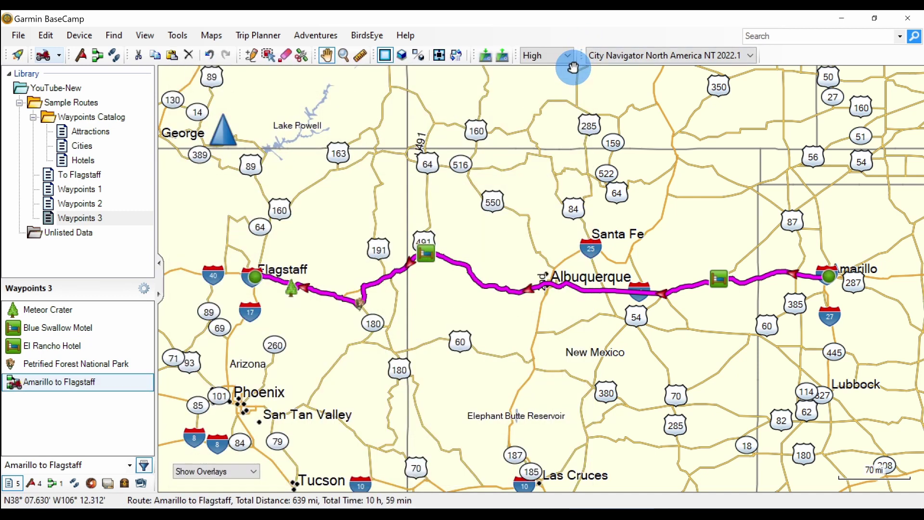
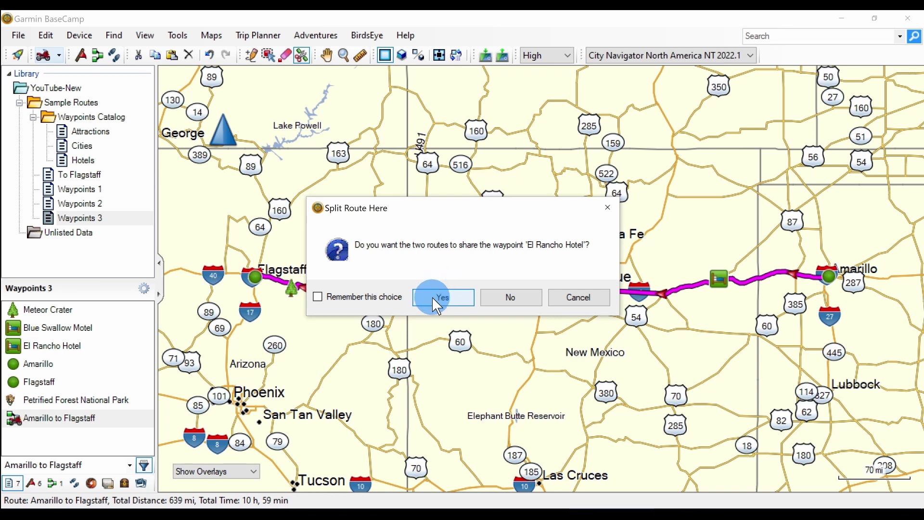
# Split the route at a shared El Rancho Hotel waypoint and set the El Rancho Hotel to Flagstaff route's color to Red.
pyautogui.click(432, 298)
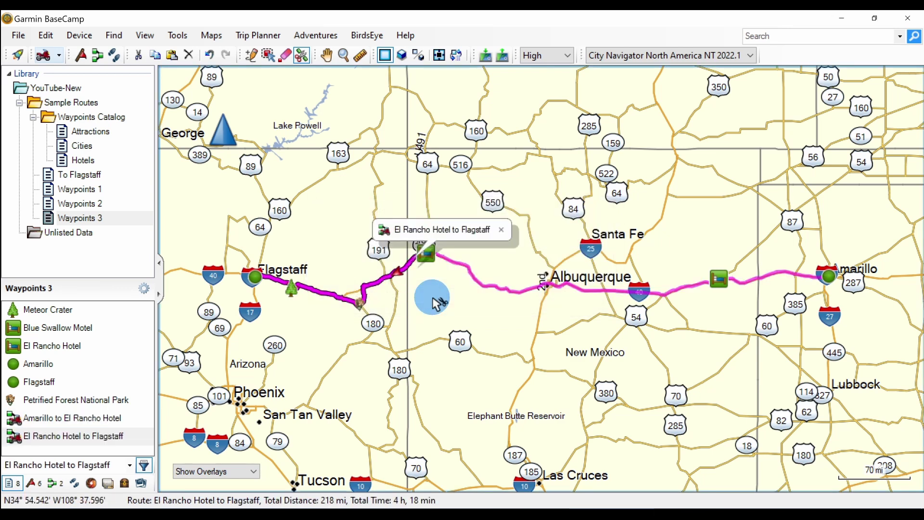
pyautogui.click(93, 442)
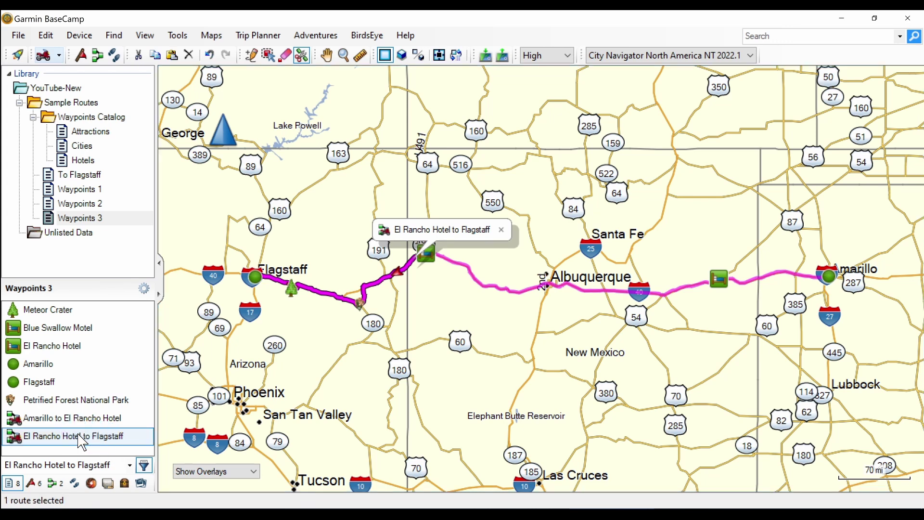
pyautogui.doubleClick(79, 435)
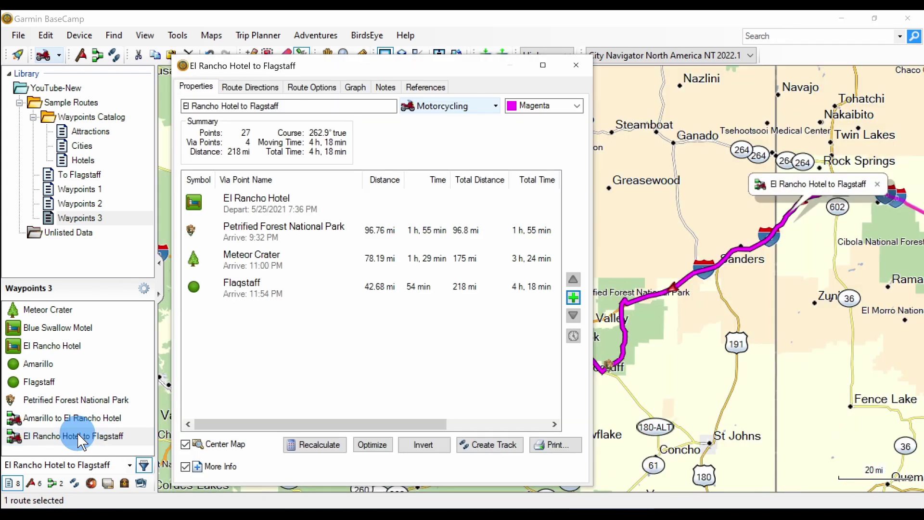
pyautogui.click(576, 107)
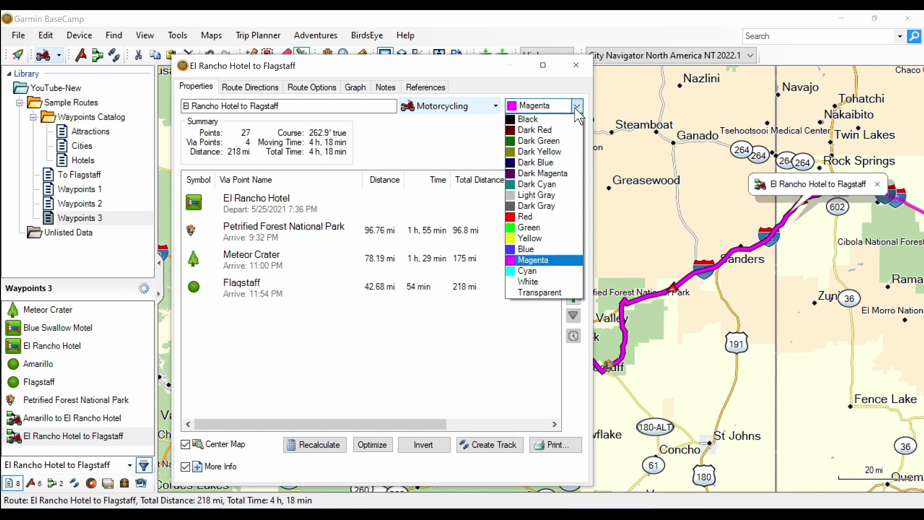
pyautogui.click(515, 217)
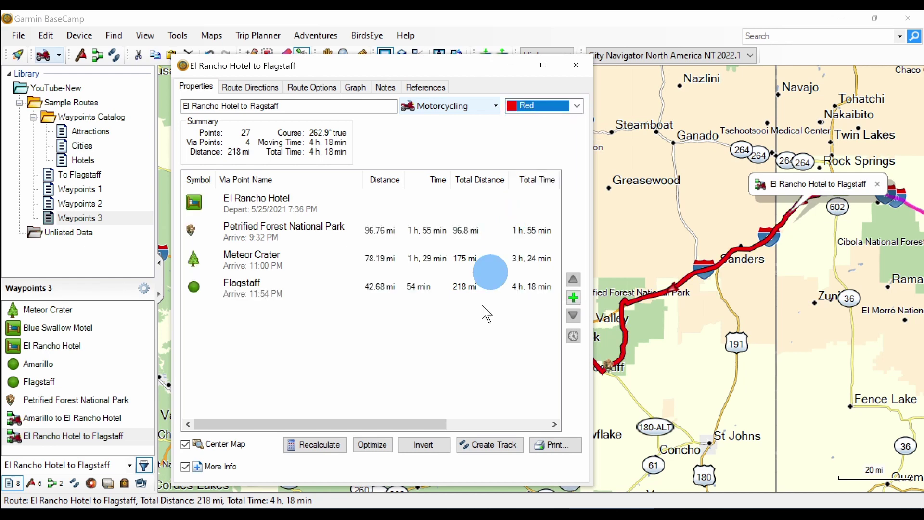
pyautogui.click(578, 72)
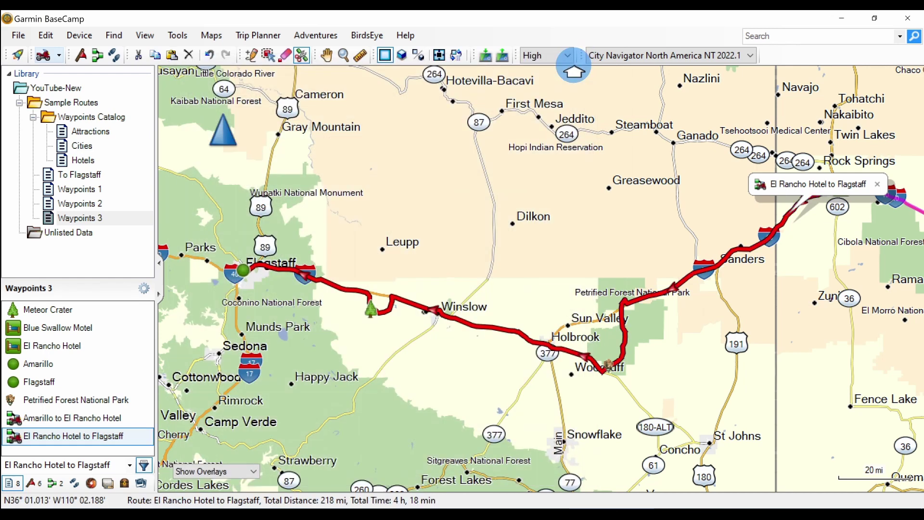
# Divide the Amarillo to El Rancho Hotel route at Blue Swallow Motel, with both resulting routes sharing that waypoint.
pyautogui.click(326, 56)
pyautogui.click(561, 166)
pyautogui.moveTo(595, 195); pyautogui.dragTo(289, 202)
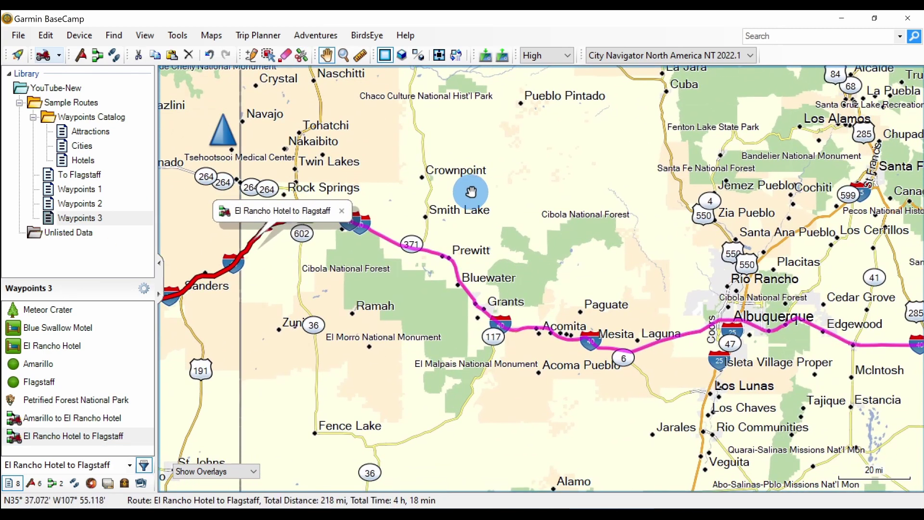
pyautogui.moveTo(471, 192); pyautogui.dragTo(380, 159)
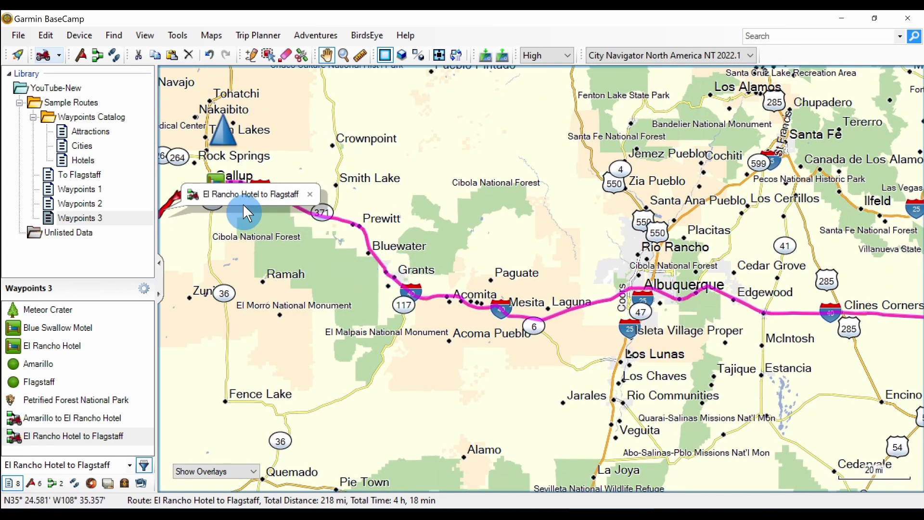
pyautogui.click(302, 56)
pyautogui.click(475, 307)
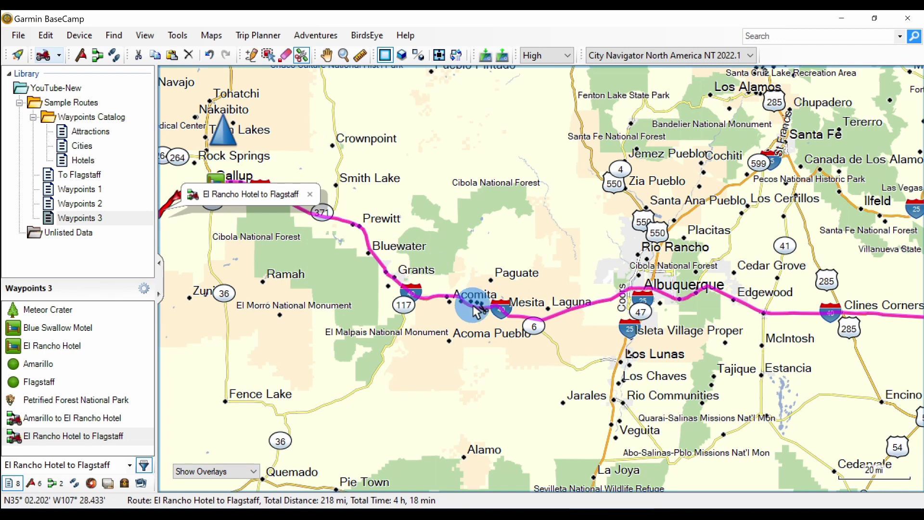
pyautogui.click(328, 57)
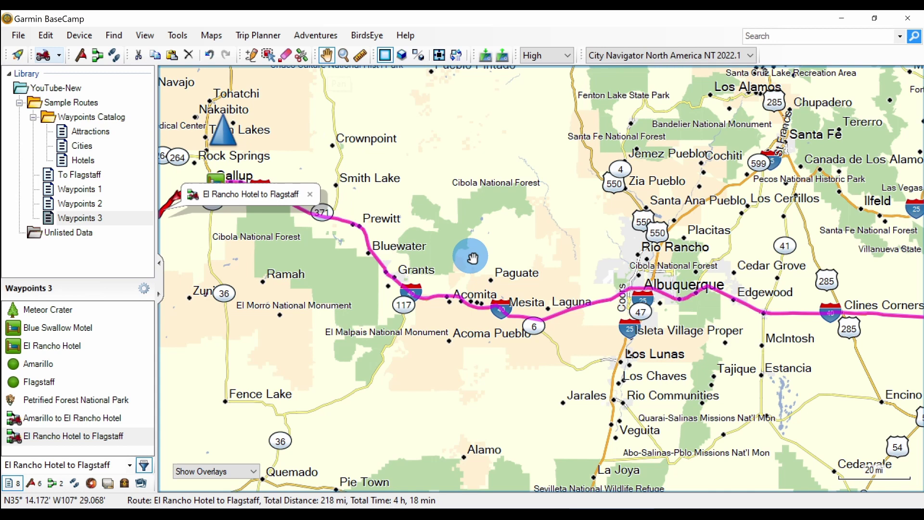
pyautogui.click(588, 308)
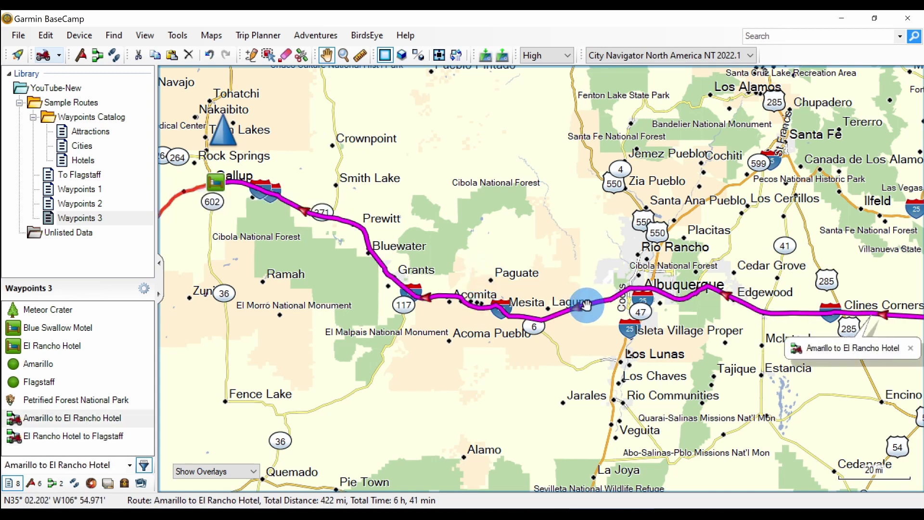
pyautogui.click(302, 57)
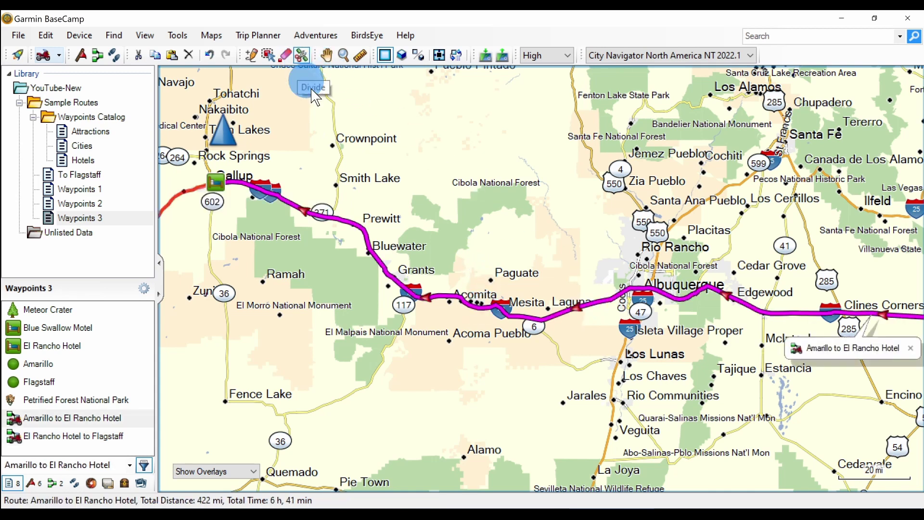
pyautogui.click(567, 309)
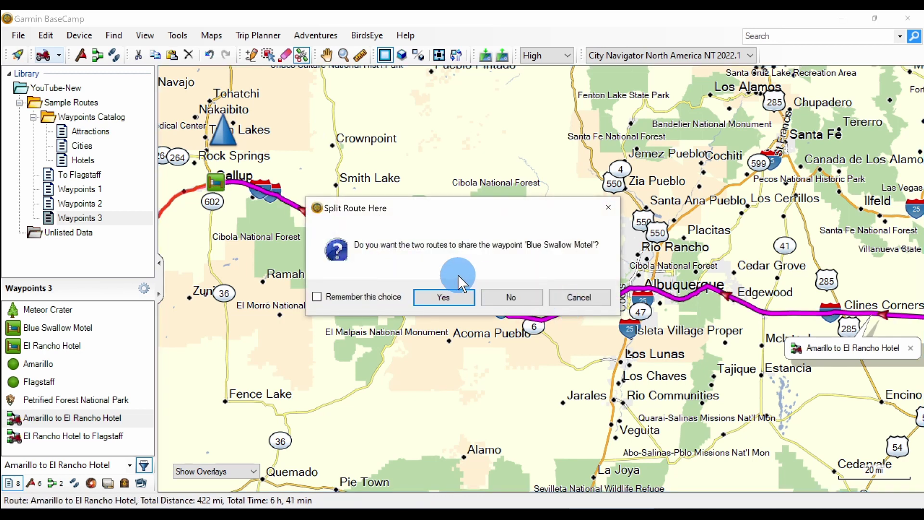
pyautogui.click(447, 300)
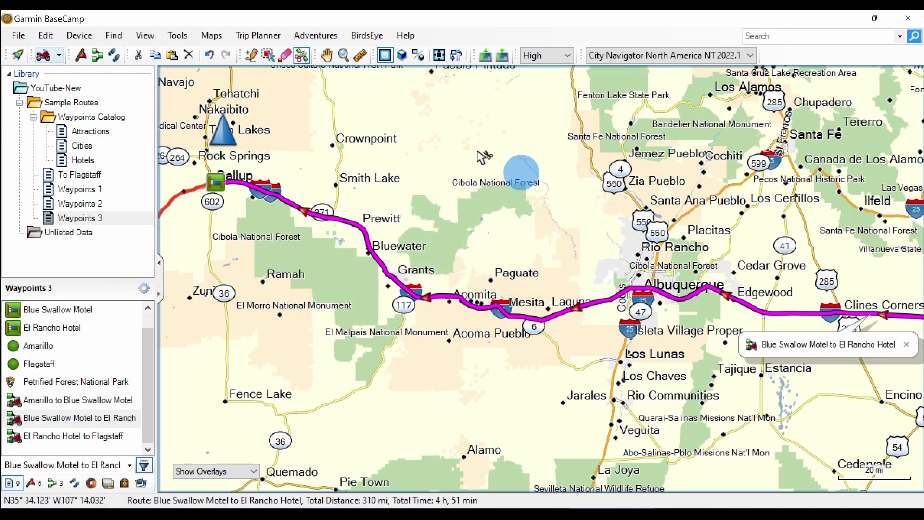
# Set the color of the Blue Swallow Motel to El Rancho Hotel route to Green and close its details.
pyautogui.click(327, 55)
pyautogui.moveTo(671, 145); pyautogui.dragTo(391, 112)
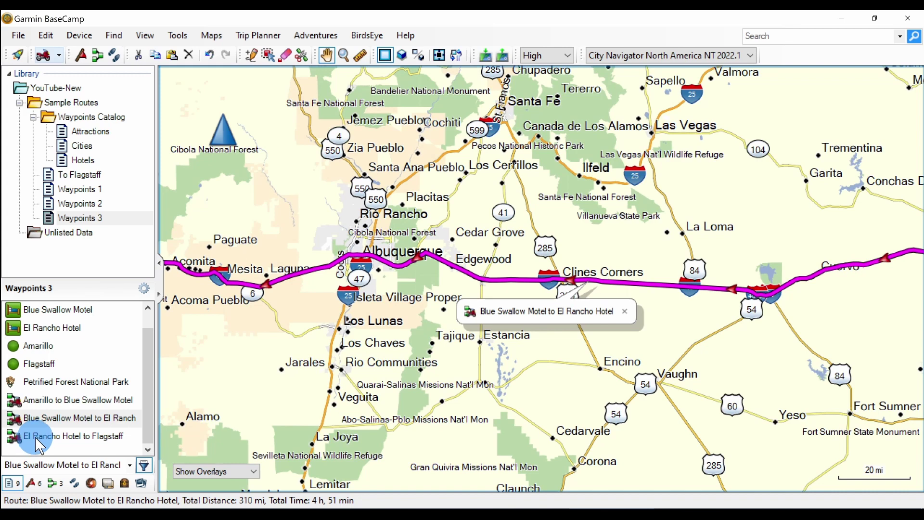
pyautogui.doubleClick(38, 420)
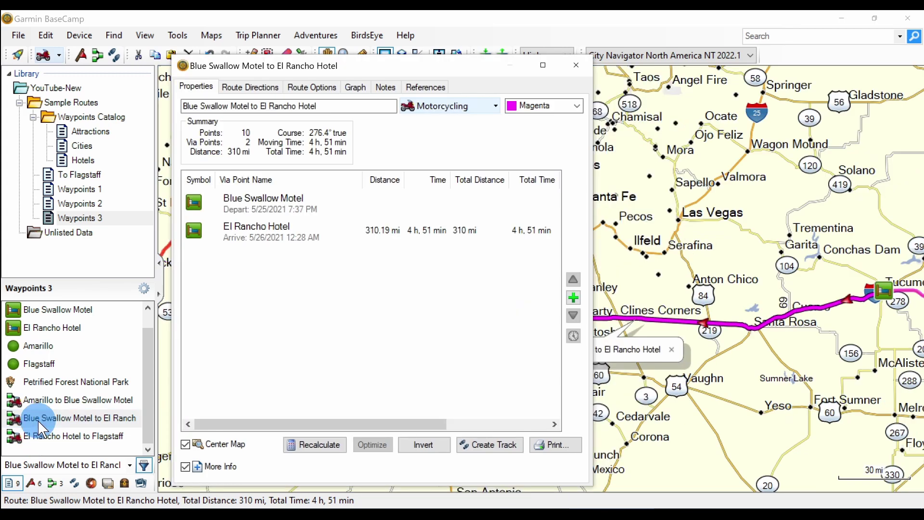
pyautogui.click(576, 107)
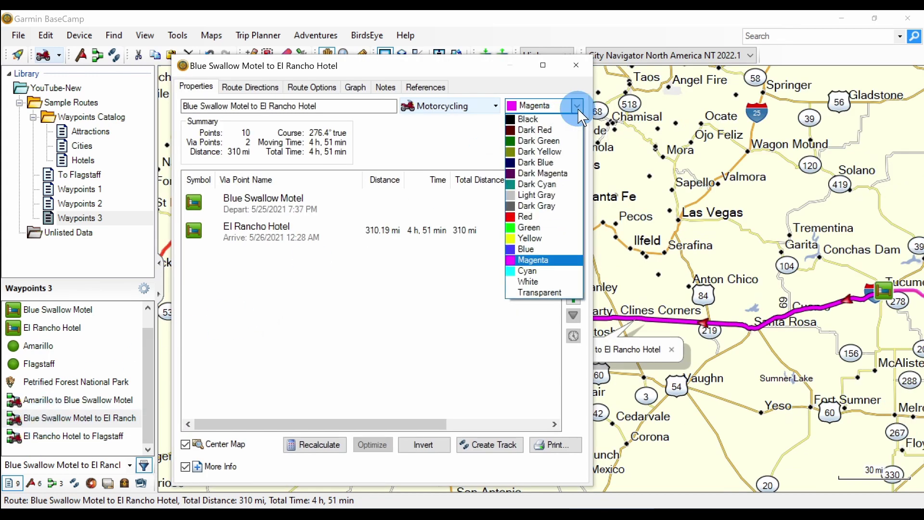
pyautogui.click(529, 228)
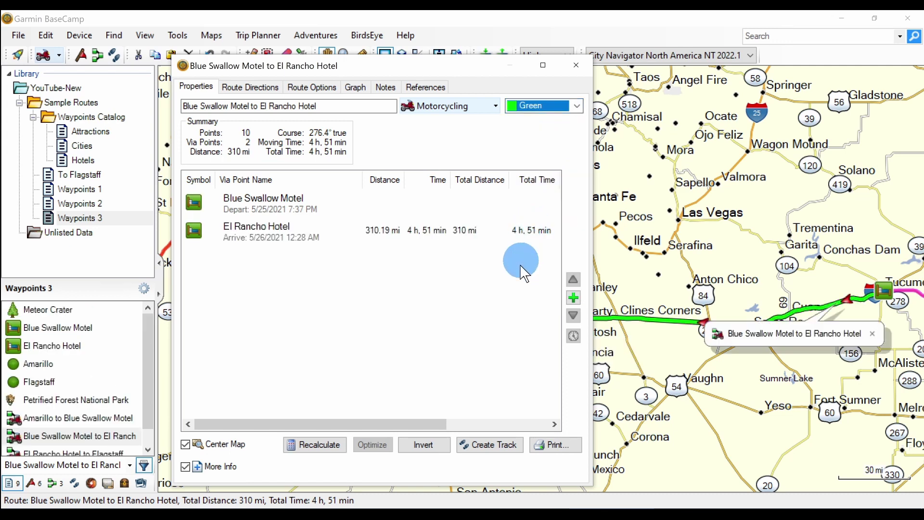
pyautogui.click(576, 66)
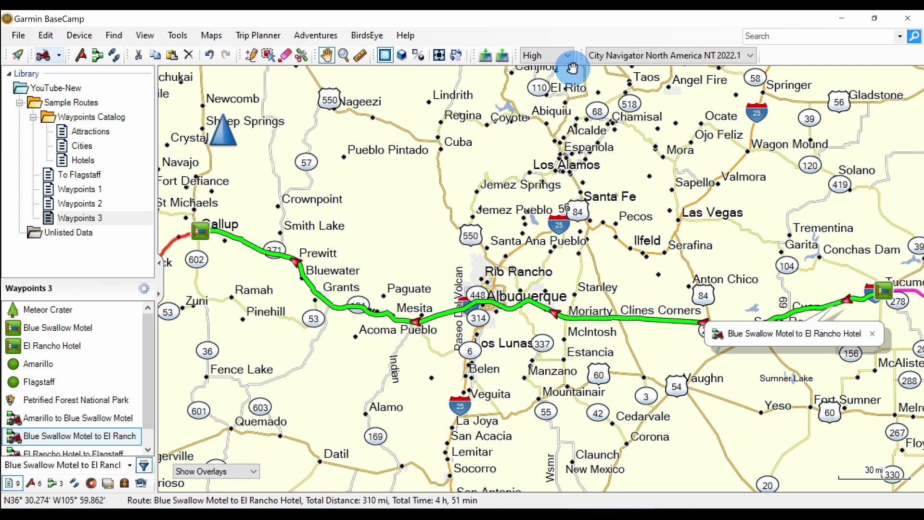
# Set the color of the Amarillo to Blue Swallow Motel route to Blue and close its details.
pyautogui.moveTo(569, 136); pyautogui.dragTo(10, 137)
pyautogui.click(393, 279)
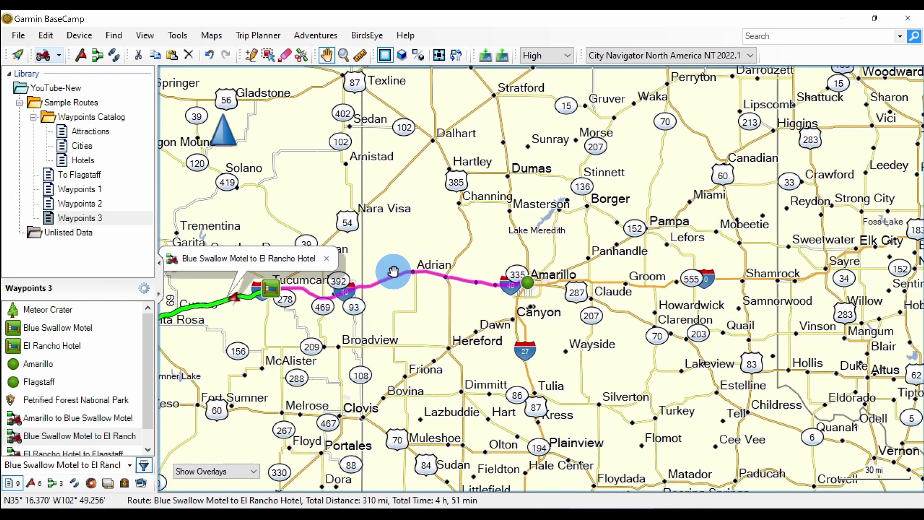
pyautogui.click(394, 277)
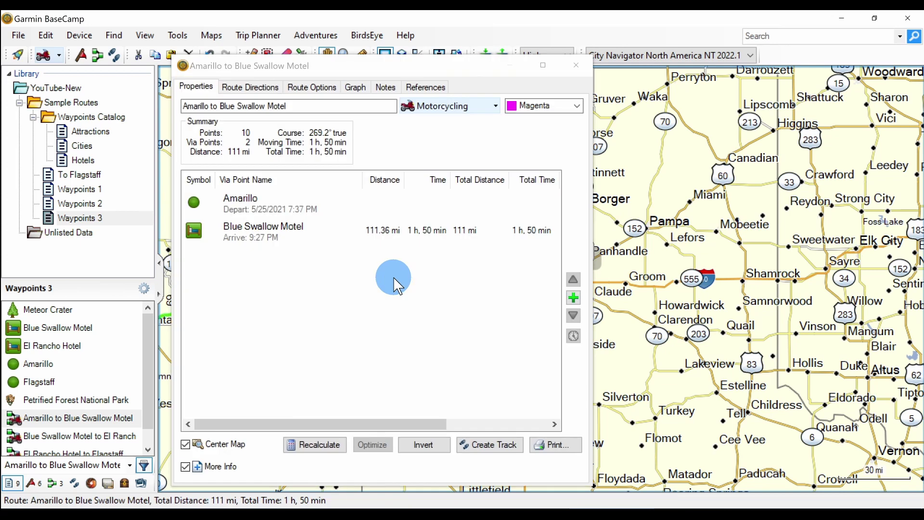
pyautogui.click(577, 106)
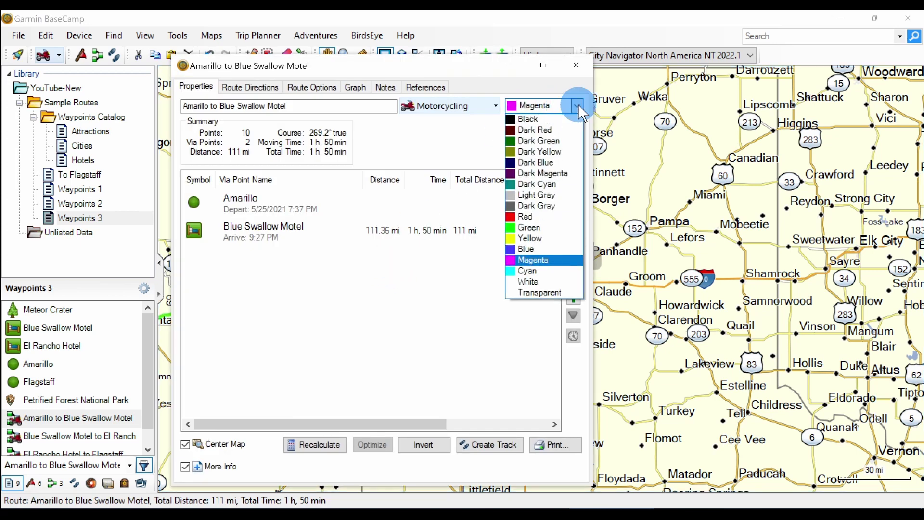
pyautogui.click(515, 248)
pyautogui.click(578, 66)
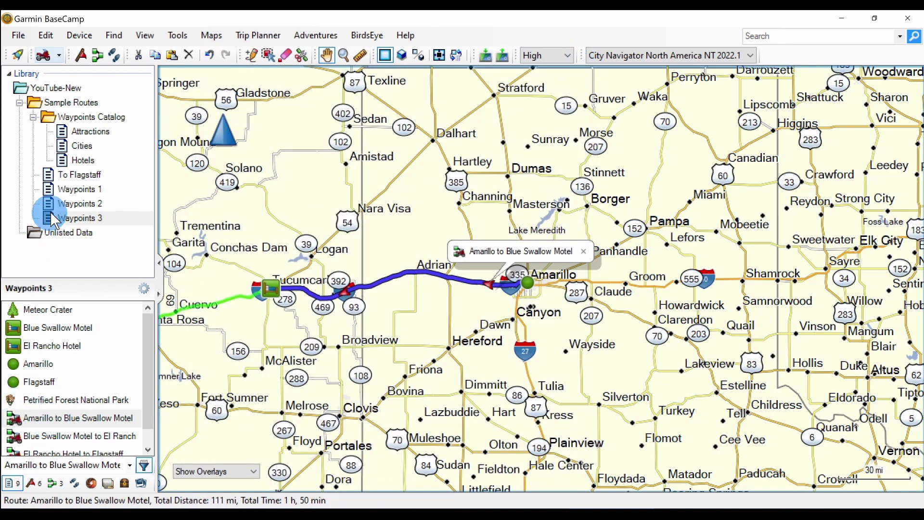
pyautogui.click(68, 219)
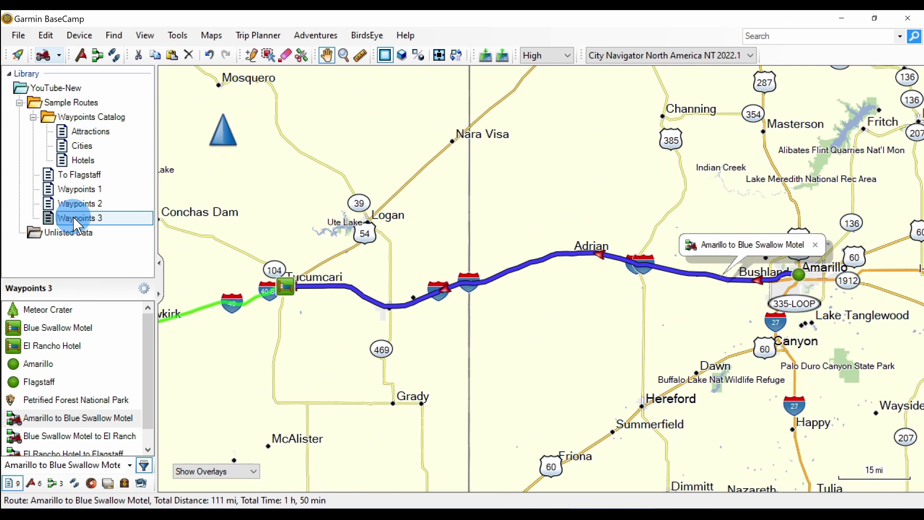
pyautogui.rightClick(73, 216)
pyautogui.click(106, 223)
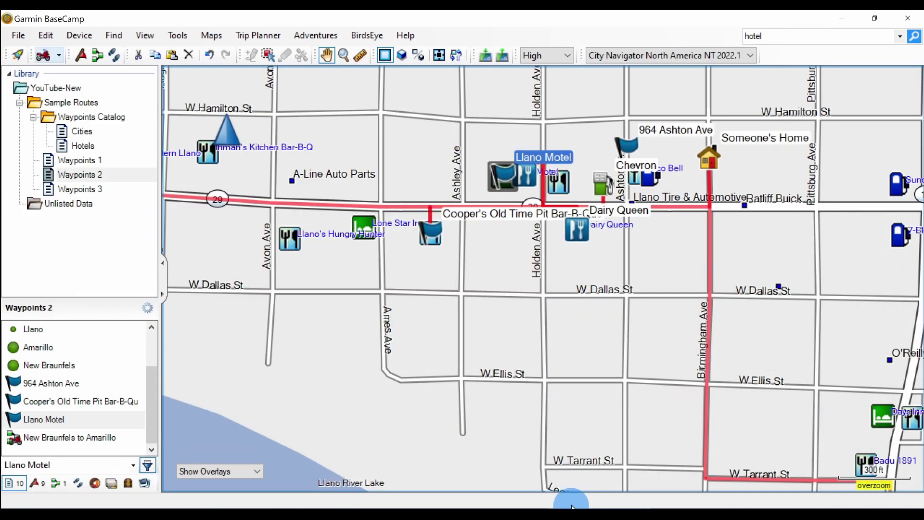
# Review the New Braunfels to Amarillo route's via points and the waypoints available for insertion without adding one.
pyautogui.doubleClick(58, 438)
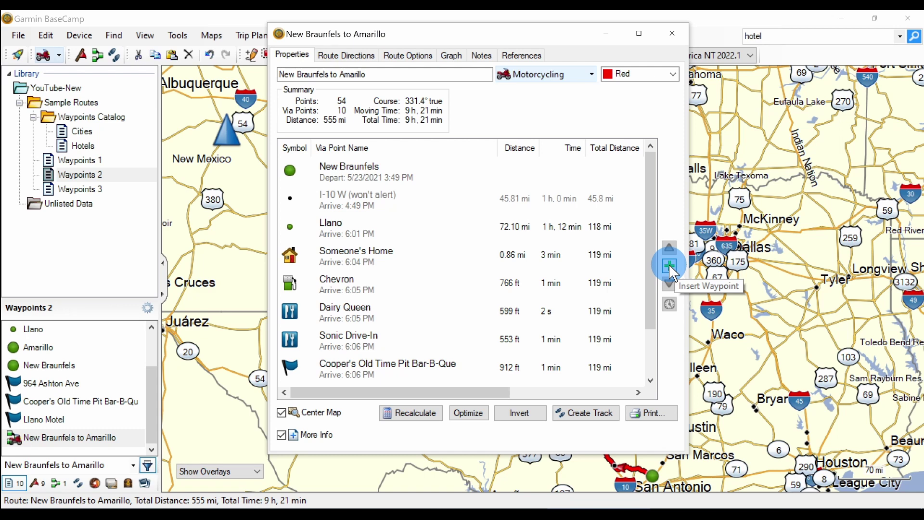
pyautogui.click(668, 264)
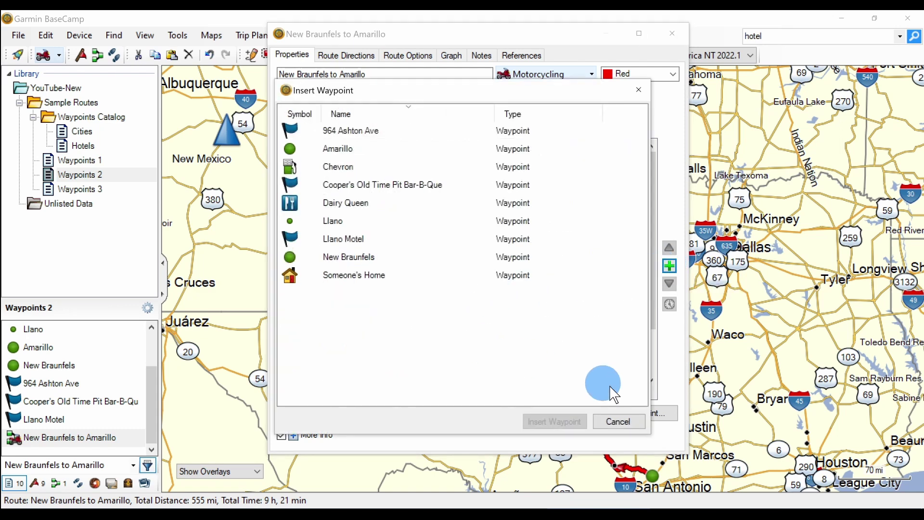
pyautogui.click(631, 426)
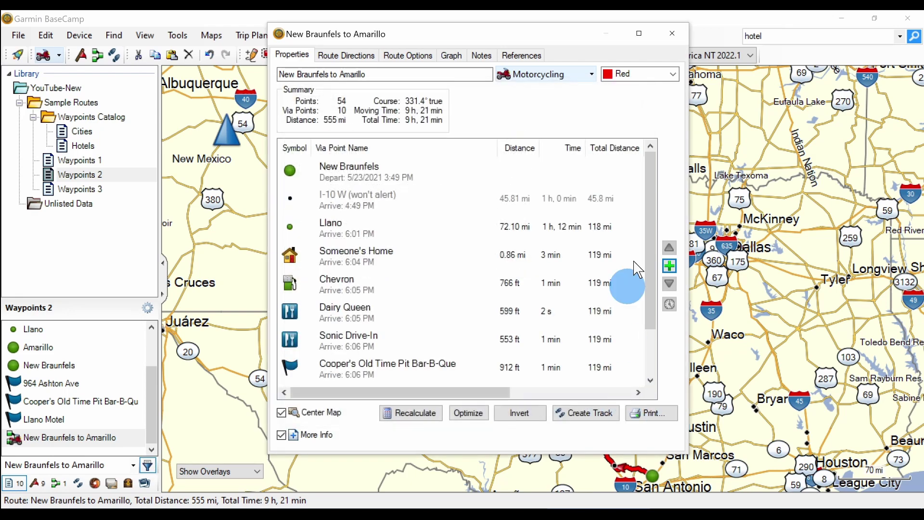
# Close the New Braunfels to Amarillo route details and show the Llano Motel waypoint close up with its surrounding stops on the map.
pyautogui.click(673, 34)
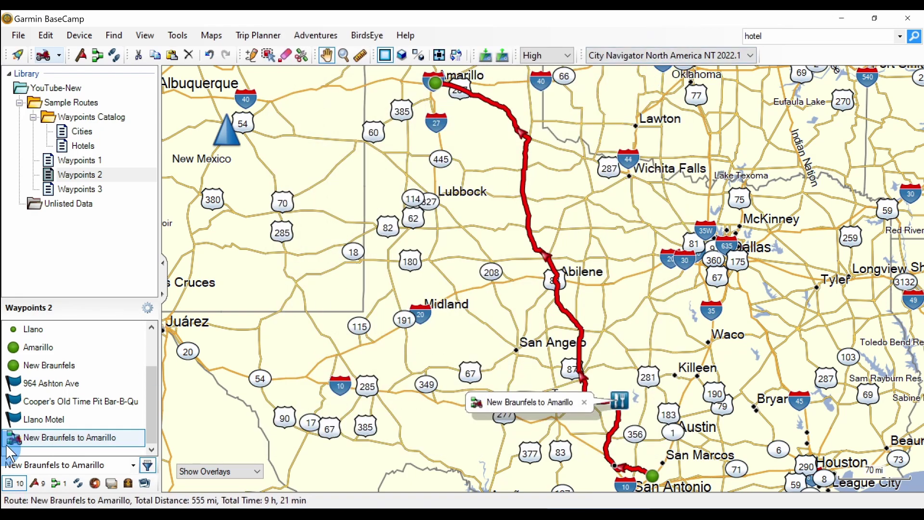
pyautogui.click(27, 423)
pyautogui.doubleClick(30, 421)
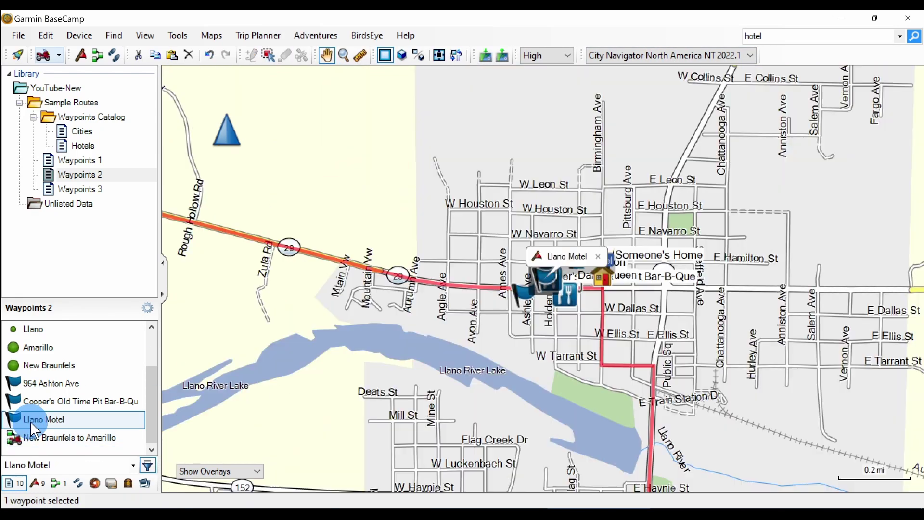
pyautogui.scroll(2, 548, 307)
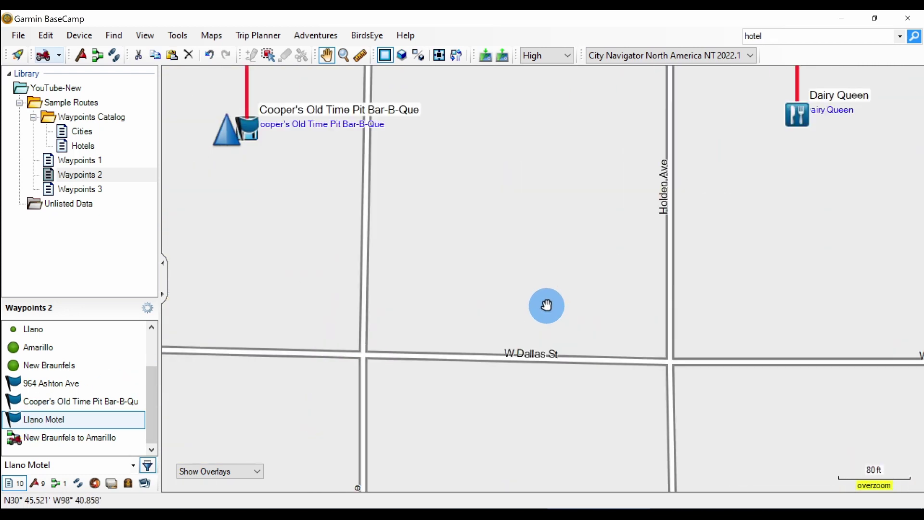
pyautogui.moveTo(548, 306); pyautogui.dragTo(451, 319)
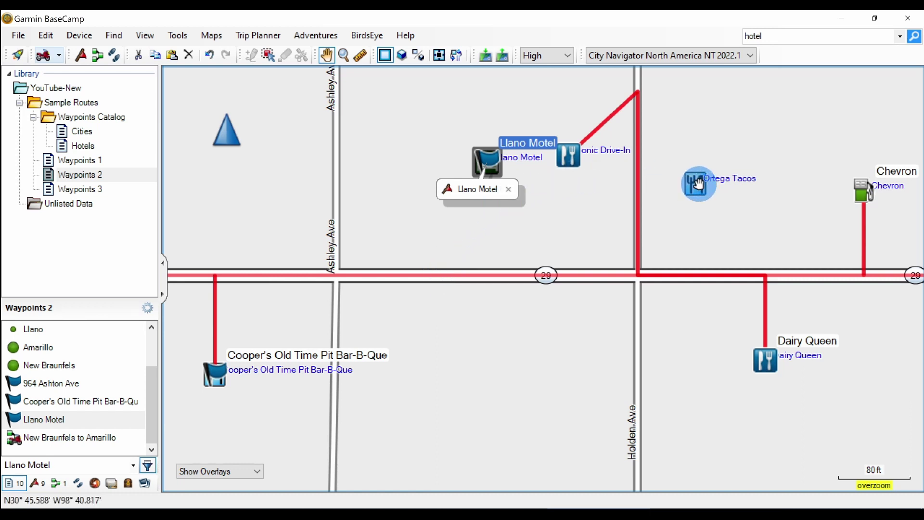
# View the Ortega Tacos place information on the map near Llano Motel and dismiss it.
pyautogui.press('alt')
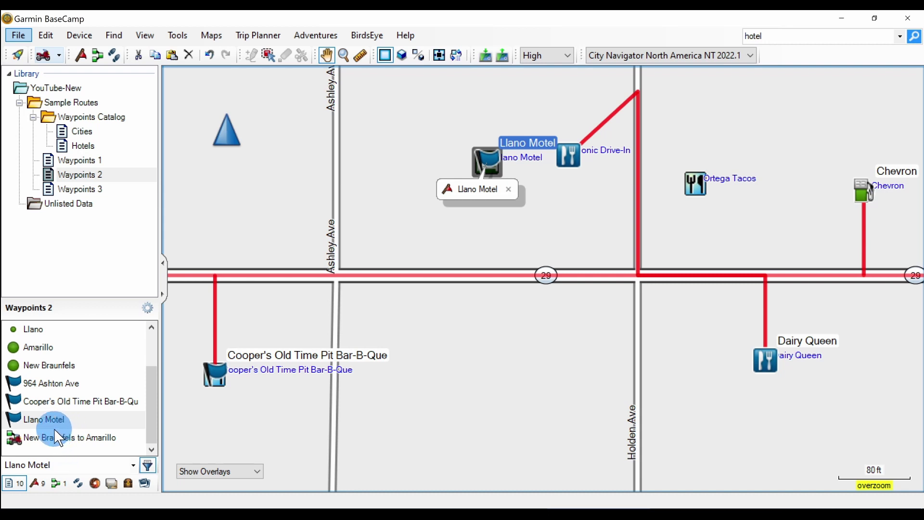
pyautogui.press('Escape')
pyautogui.click(696, 183)
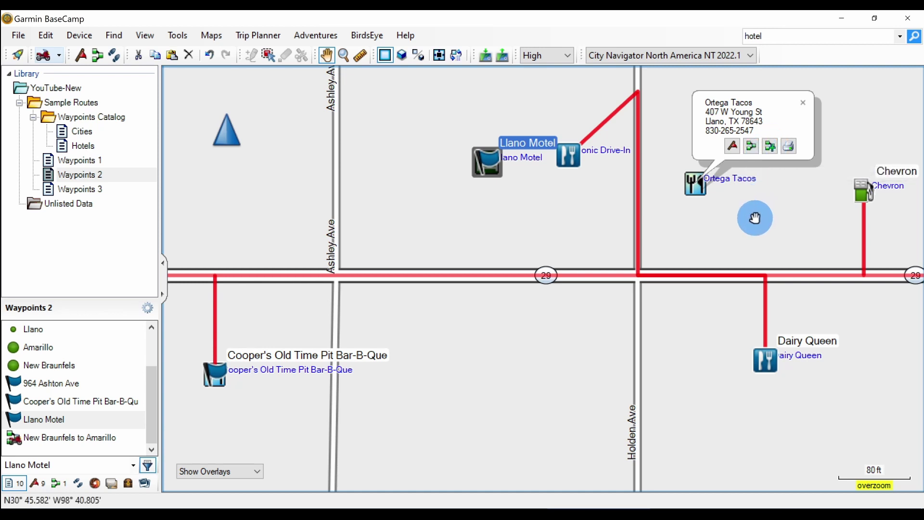
pyautogui.click(803, 102)
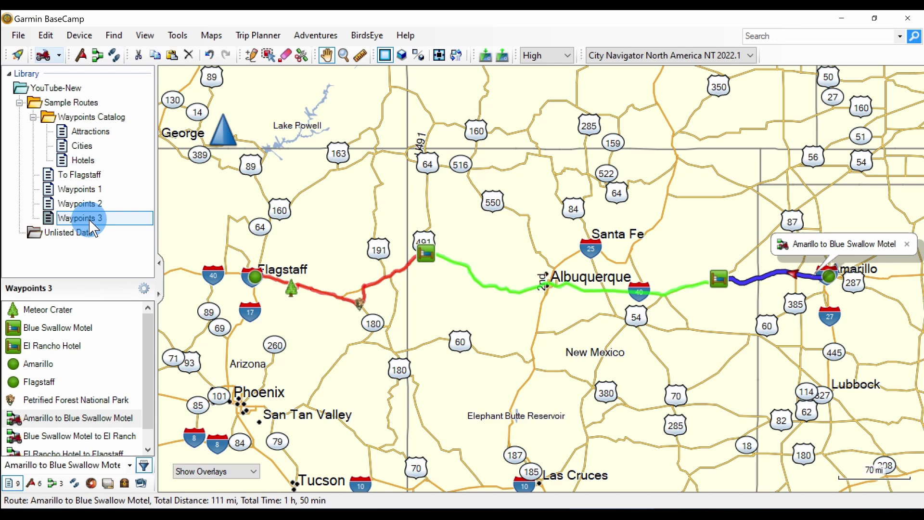
pyautogui.click(97, 55)
pyautogui.moveTo(207, 122); pyautogui.dragTo(279, 107)
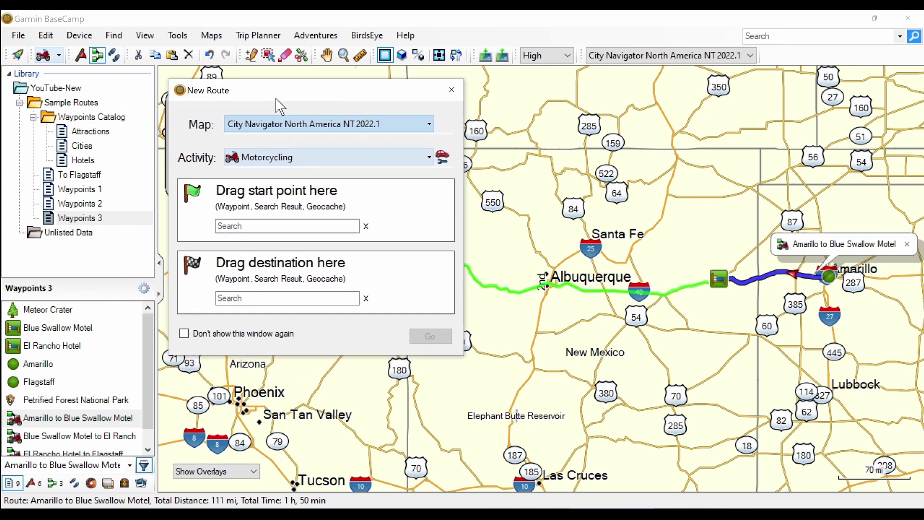
pyautogui.click(82, 146)
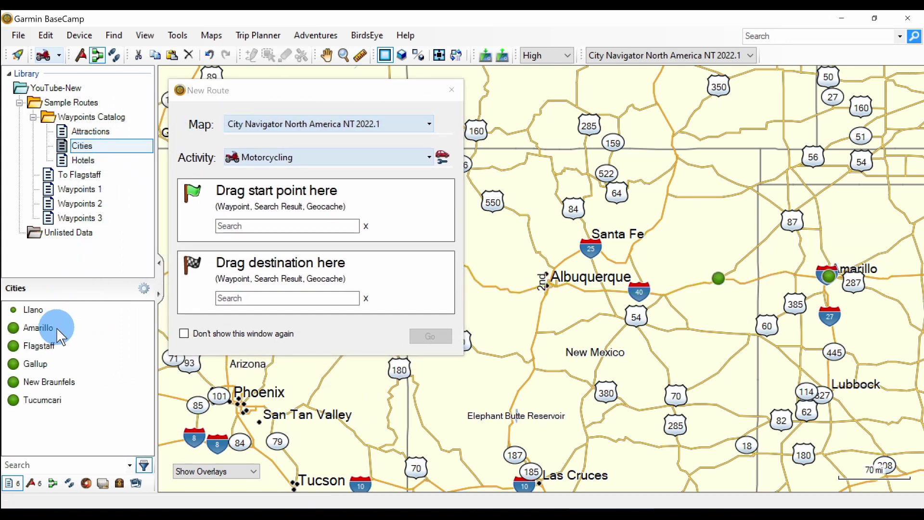
pyautogui.moveTo(64, 325); pyautogui.dragTo(212, 281)
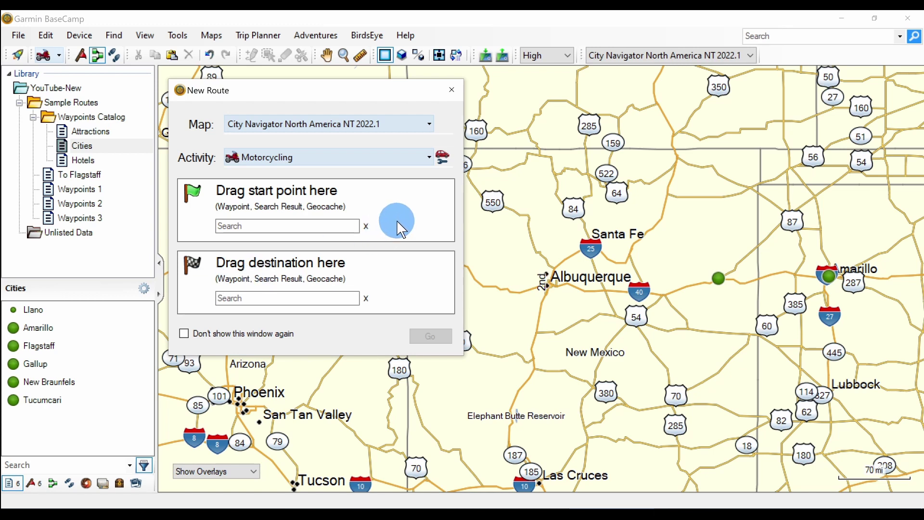
pyautogui.moveTo(54, 356); pyautogui.dragTo(415, 277)
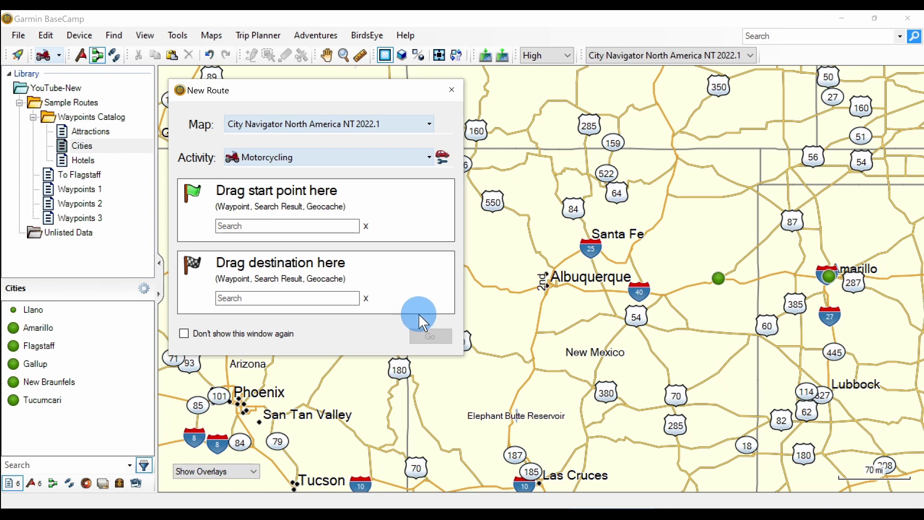
pyautogui.click(443, 93)
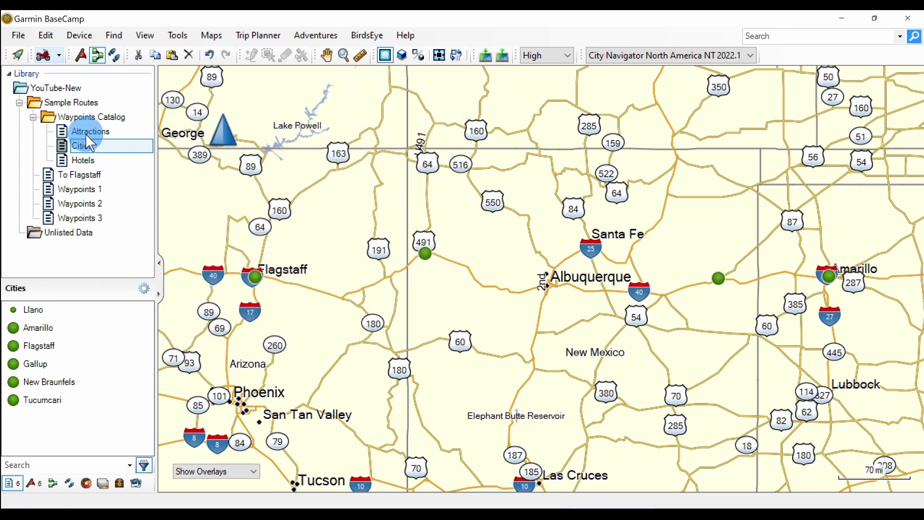
# Look through the Attractions and Hotels lists in the Waypoints Catalog and return to the Waypoints 3 list.
pyautogui.click(87, 132)
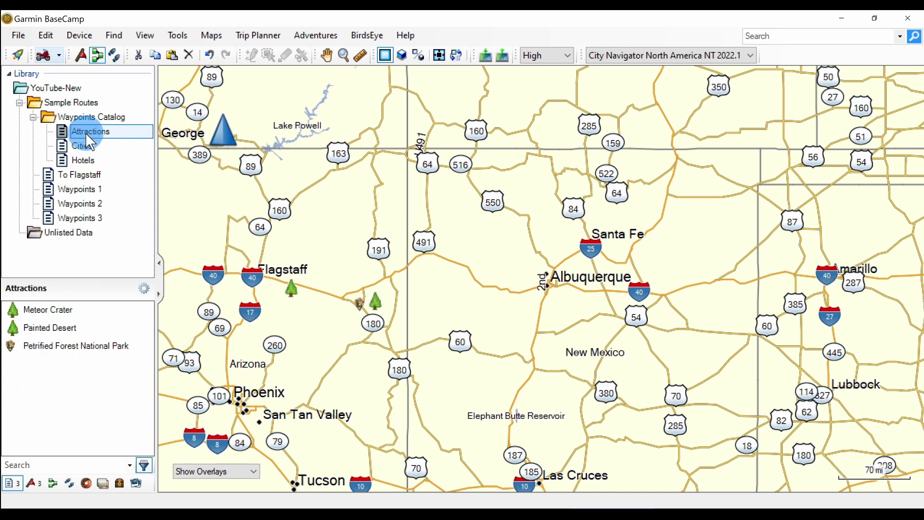
pyautogui.click(89, 160)
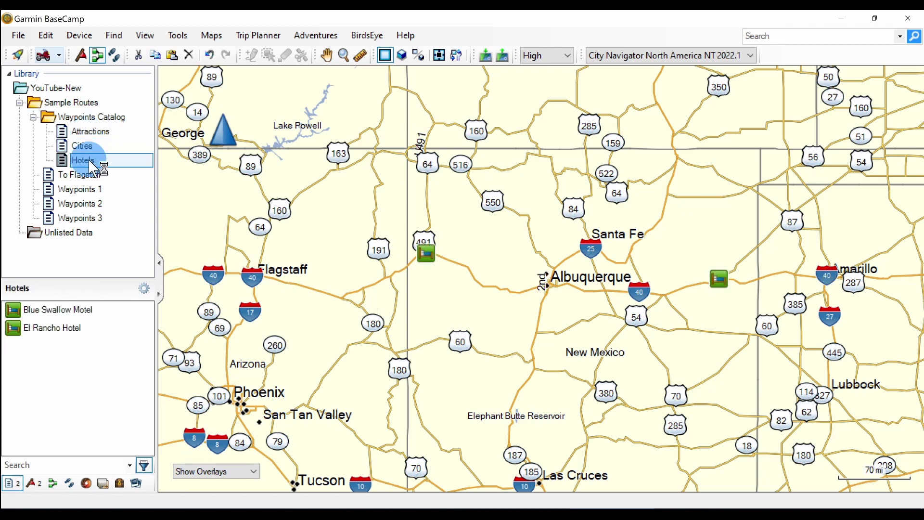
pyautogui.click(71, 219)
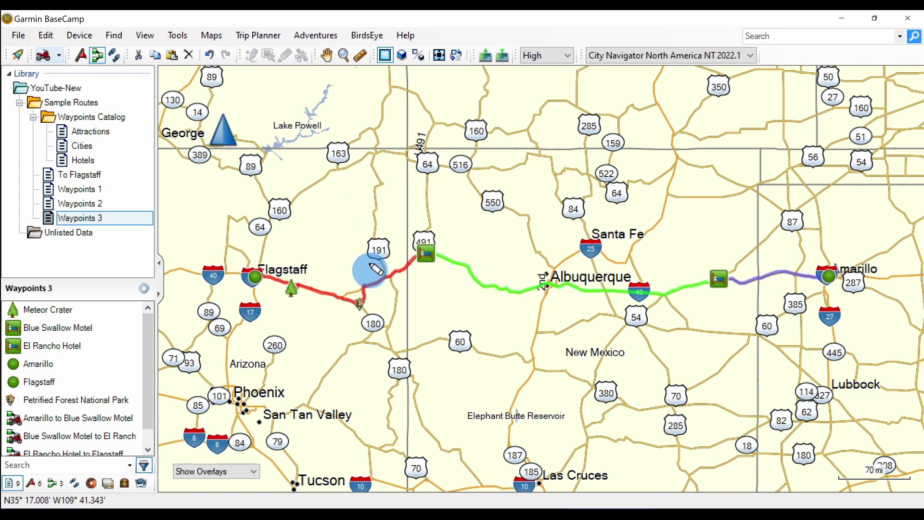
# Select the El Rancho Hotel to Flagstaff route on the map and activate the Divide tool for it.
pyautogui.click(327, 56)
pyautogui.moveTo(373, 260); pyautogui.dragTo(381, 281)
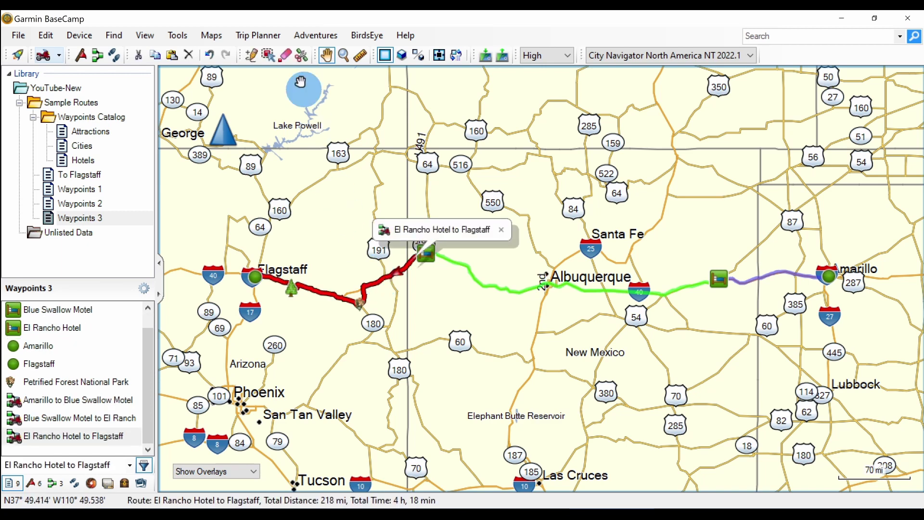
pyautogui.click(301, 56)
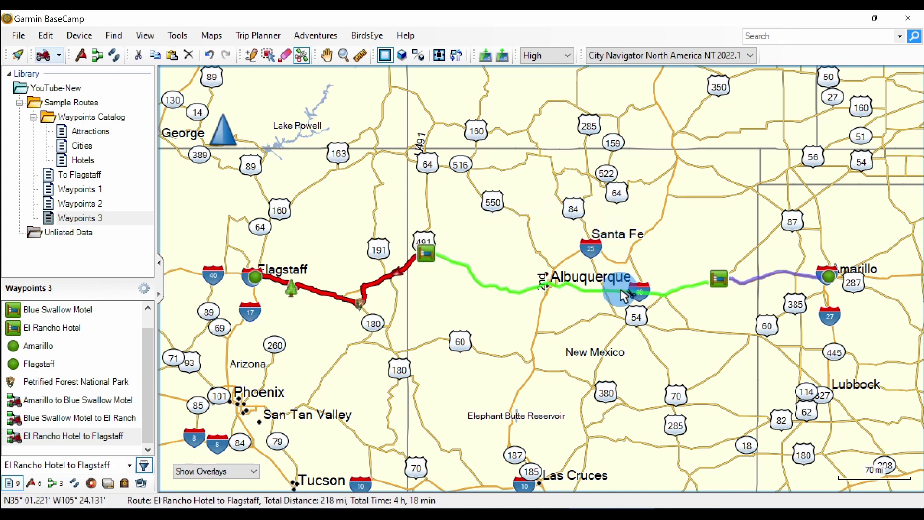
# Select the green Blue Swallow Motel to El Rancho Hotel route on the map and activate the Divide tool for it.
pyautogui.click(331, 54)
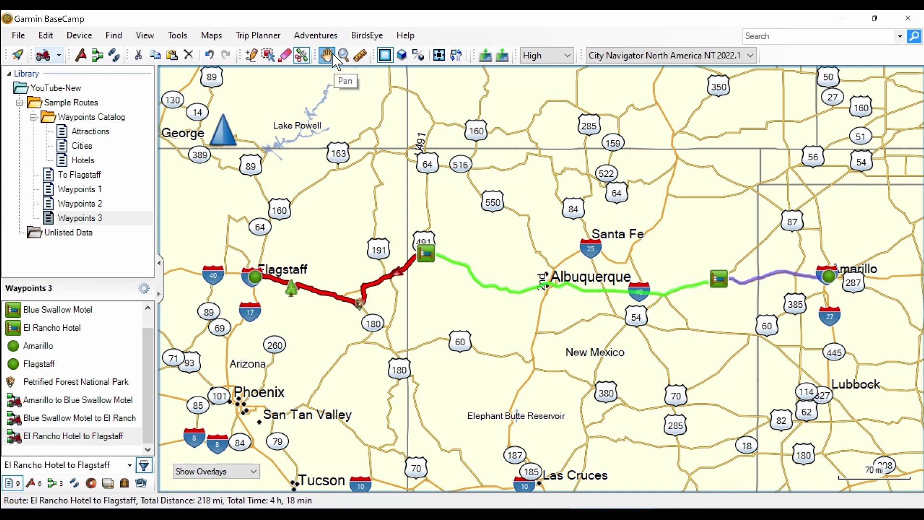
pyautogui.click(579, 291)
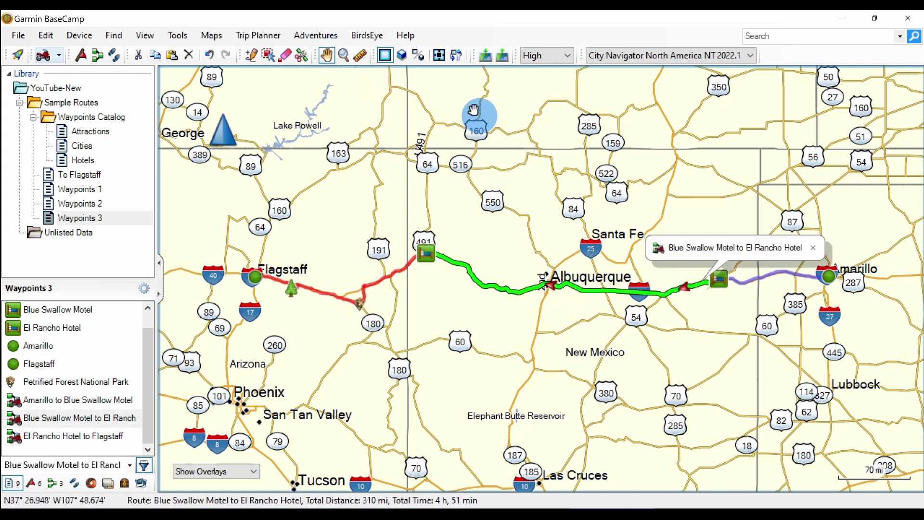
pyautogui.click(302, 54)
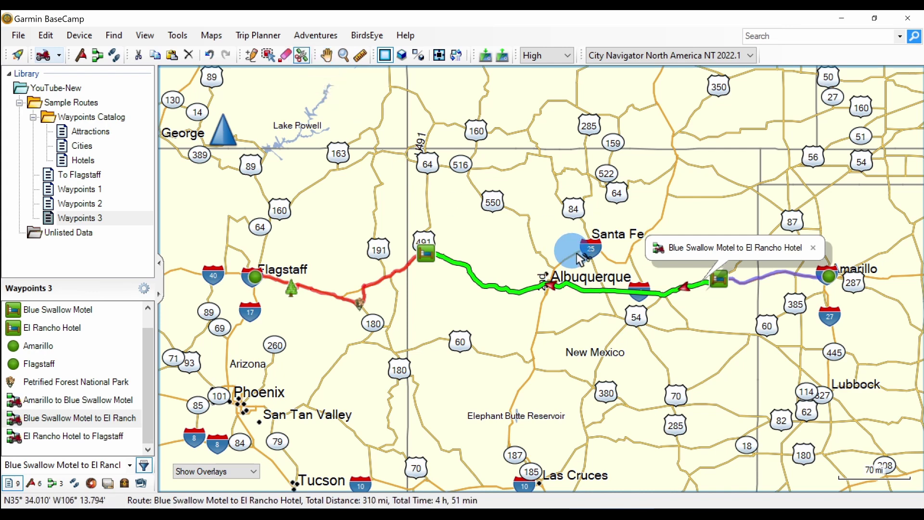